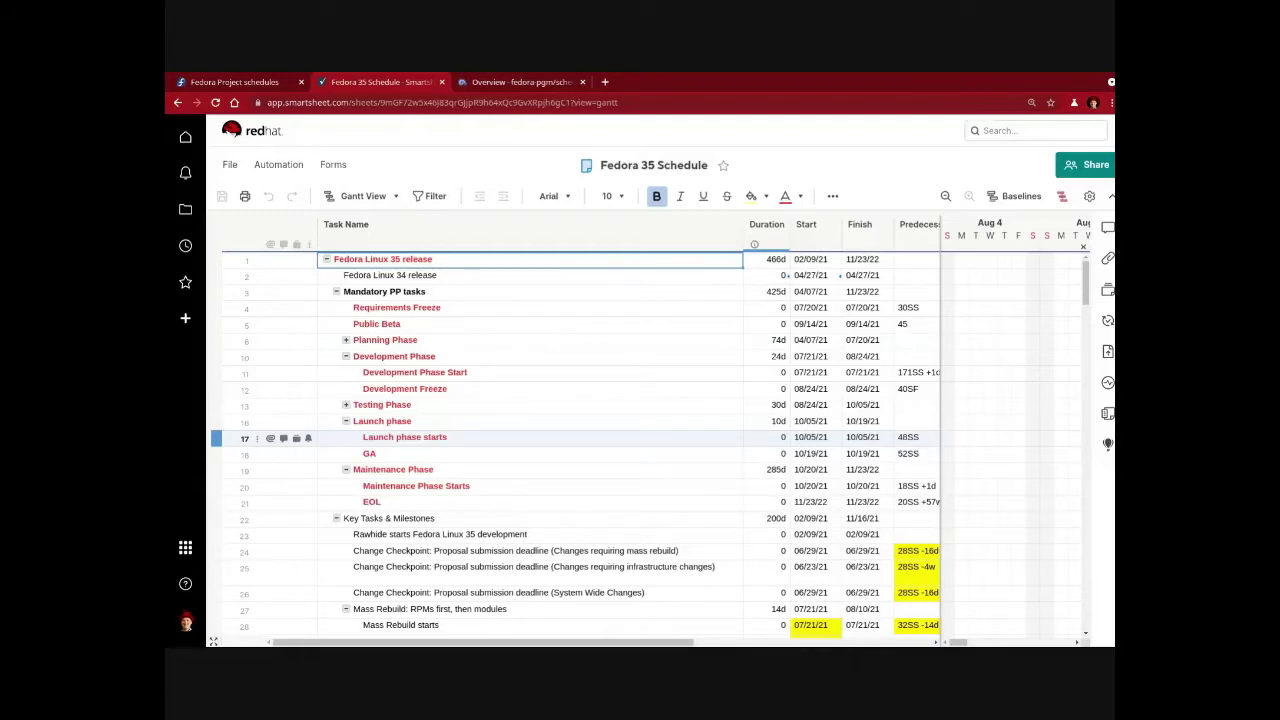
# Collapse the Mandatory PP tasks group and scroll down to the Final Release milestones (10/19/21, 10/26/21).
pyautogui.click(337, 292)
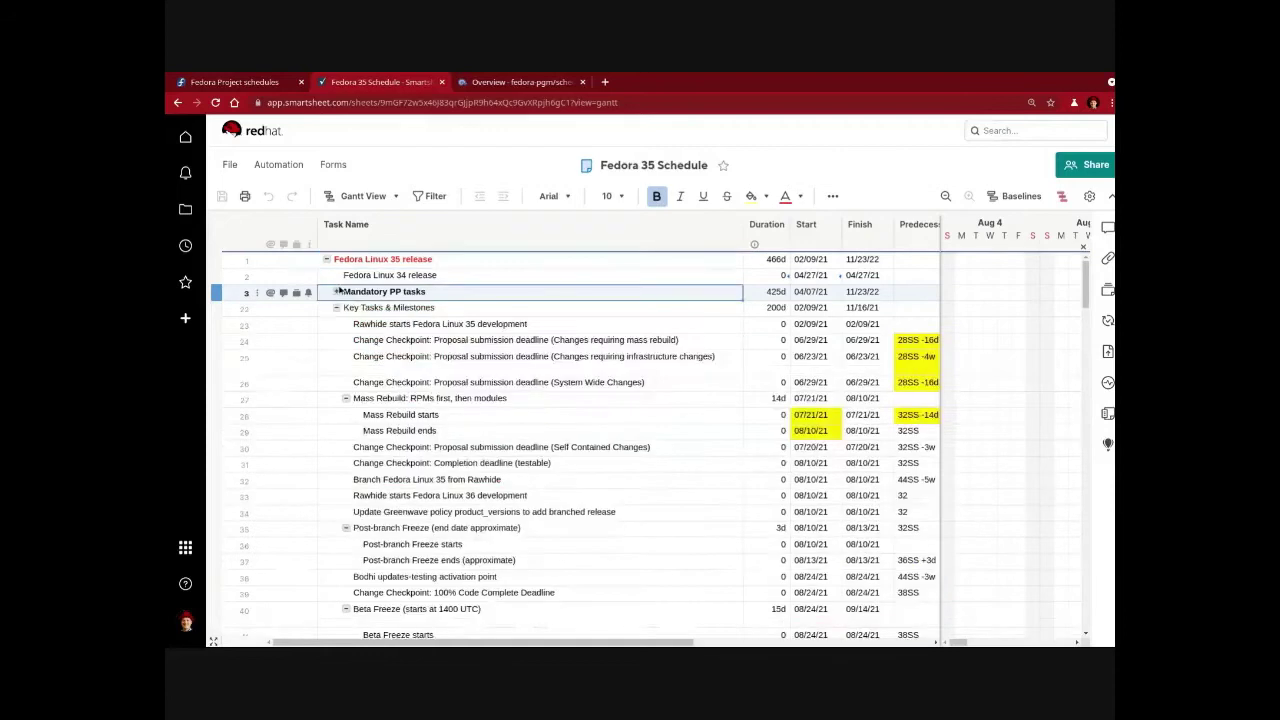
pyautogui.scroll(-1, 541, 402)
pyautogui.scroll(-3, 541, 402)
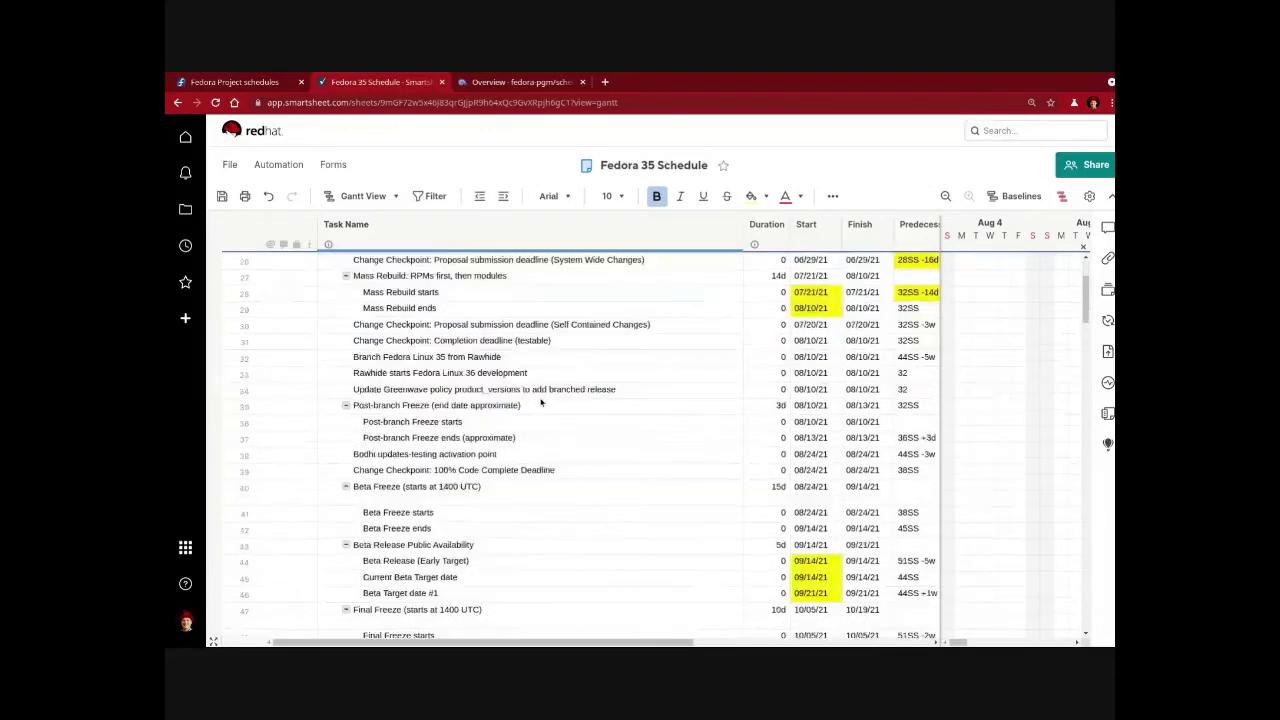
pyautogui.scroll(-1, 541, 402)
pyautogui.scroll(-5, 541, 402)
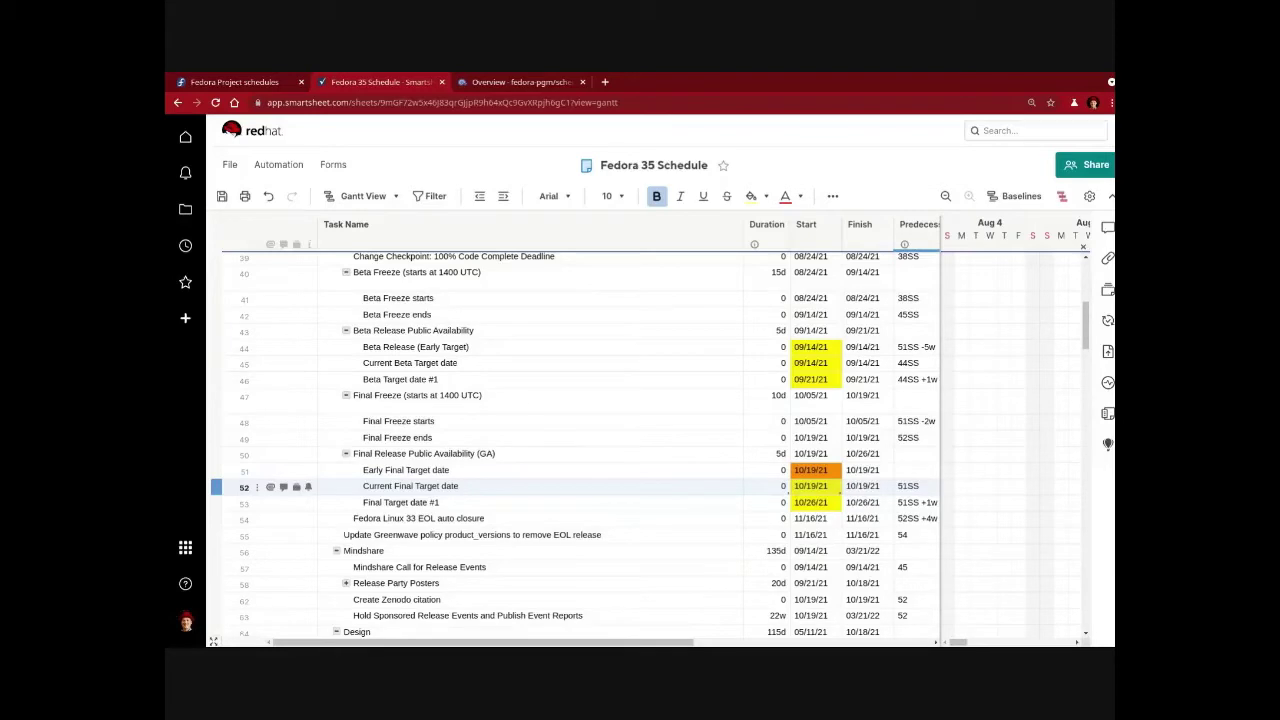
pyautogui.click(1006, 503)
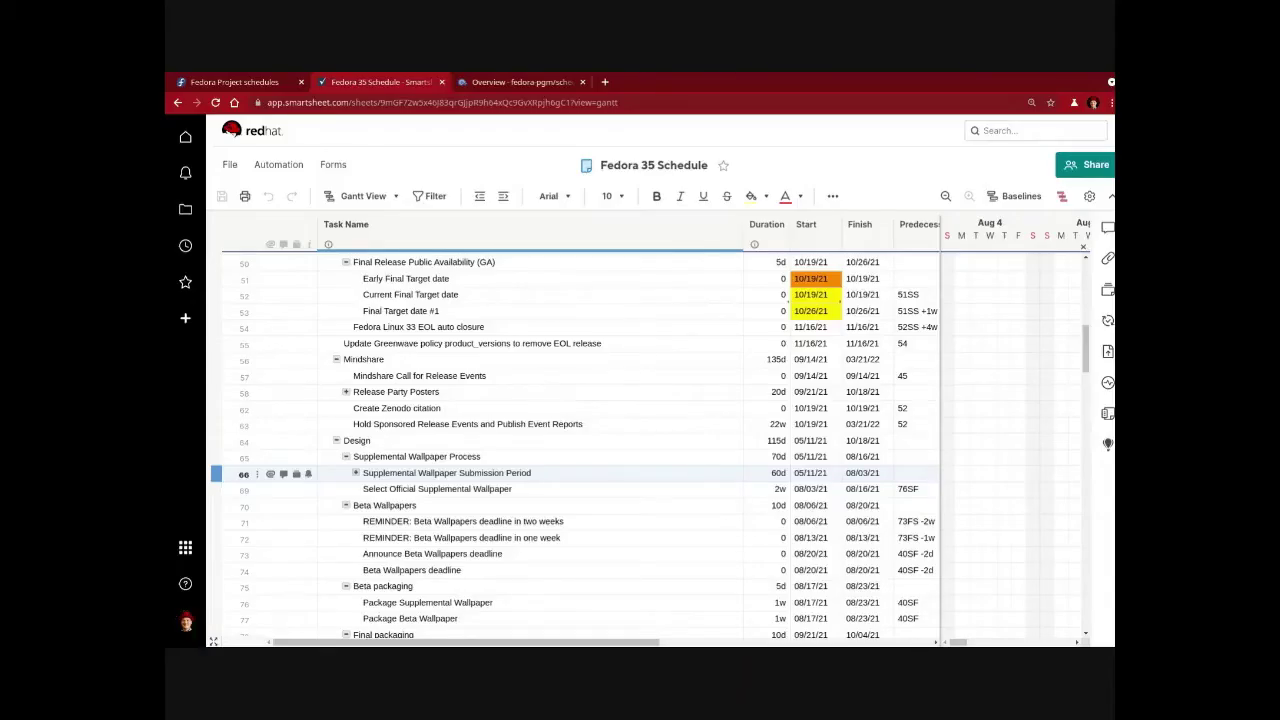
# Select the 'Update Greenwave policy to remove EOL release' task in row 55.
pyautogui.click(414, 345)
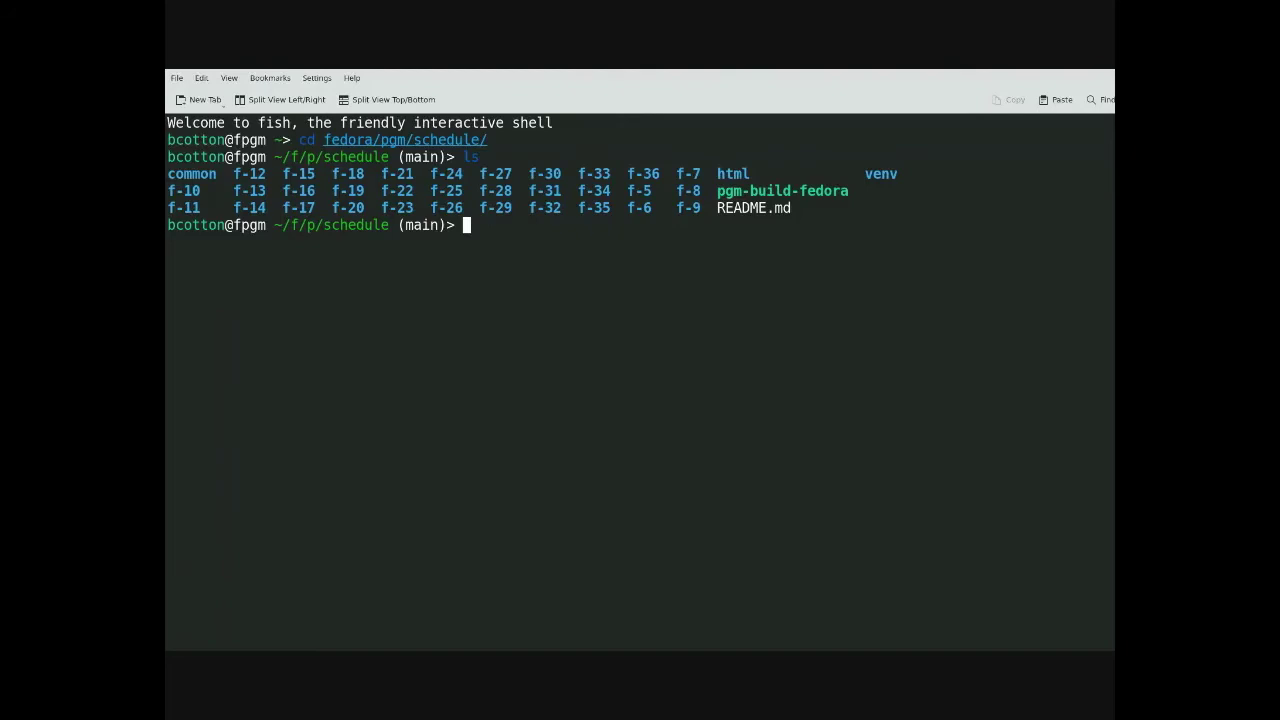
# Enter the f-35 folder, list its files, and read through Fedora.Schedule.xml.
pyautogui.write('cd f-35')
pyautogui.press('Return')
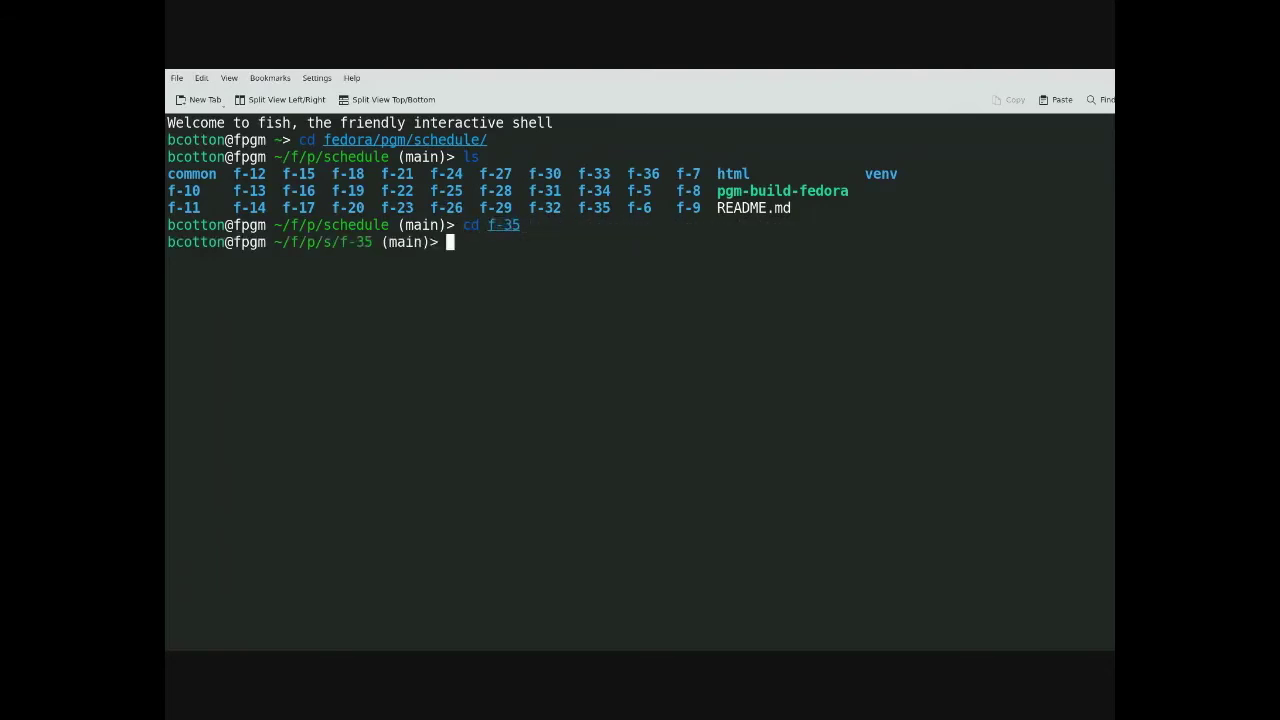
pyautogui.write('ls')
pyautogui.press('Return')
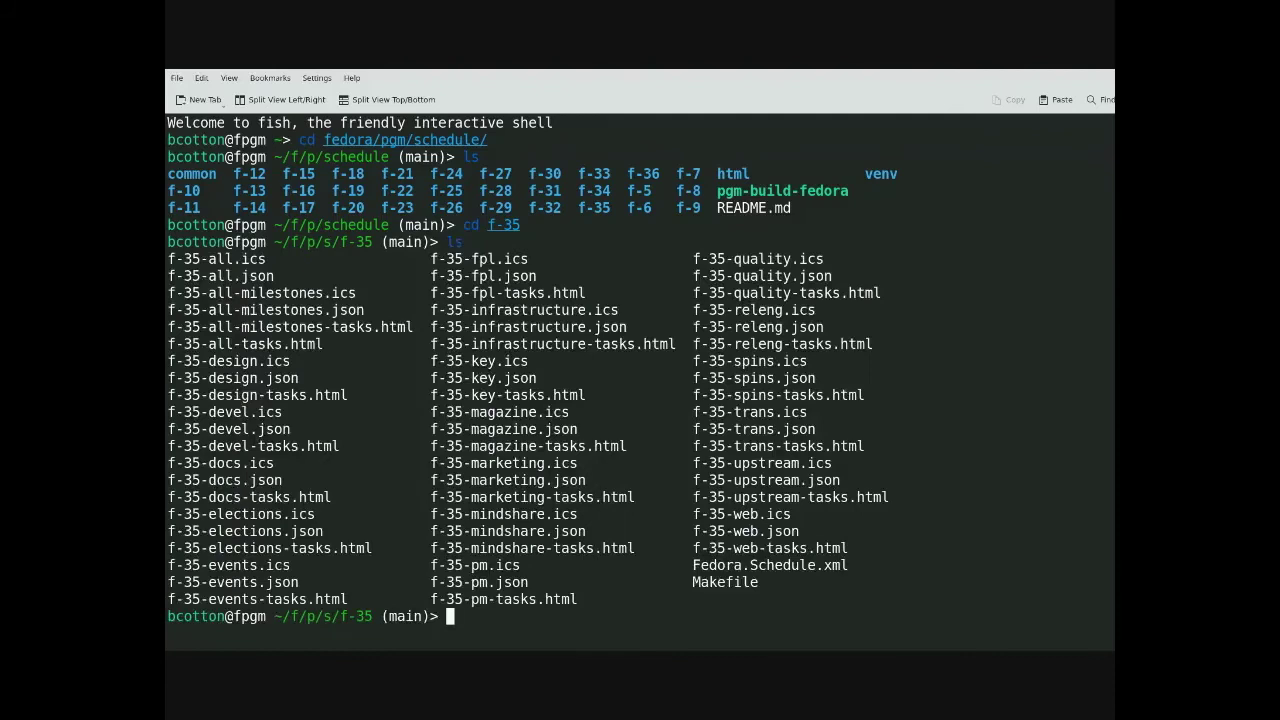
pyautogui.write('less Fe')
pyautogui.press('Tab')
pyautogui.press('Return')
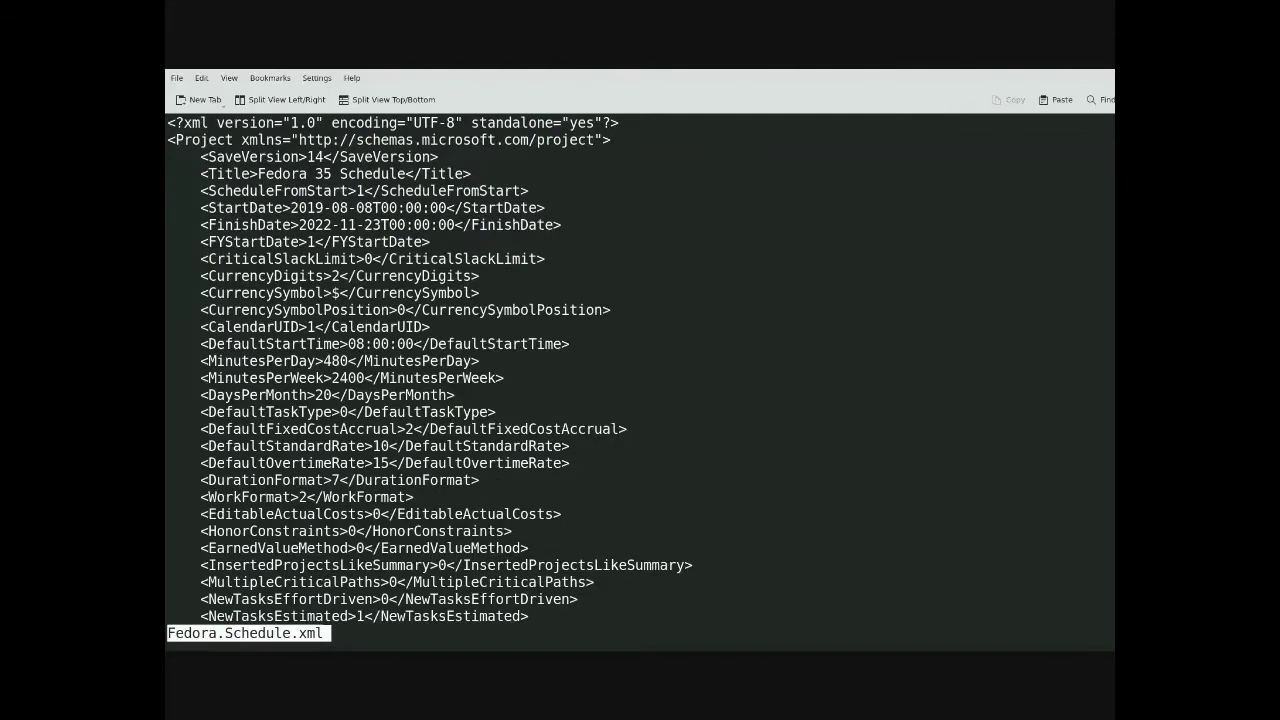
pyautogui.press('Down')
pyautogui.press('Down')
pyautogui.press('Down')
pyautogui.press('Down')
pyautogui.press('Down')
pyautogui.press('Down')
pyautogui.press('Down')
pyautogui.press('Down')
pyautogui.press('Down')
pyautogui.press('Down')
pyautogui.press('Down')
pyautogui.press('Down')
pyautogui.press('Down')
pyautogui.press('Down')
pyautogui.press('Down')
pyautogui.press('Down')
pyautogui.press('Down')
pyautogui.press('Down')
pyautogui.press('Down')
pyautogui.press('Down')
pyautogui.press('Down')
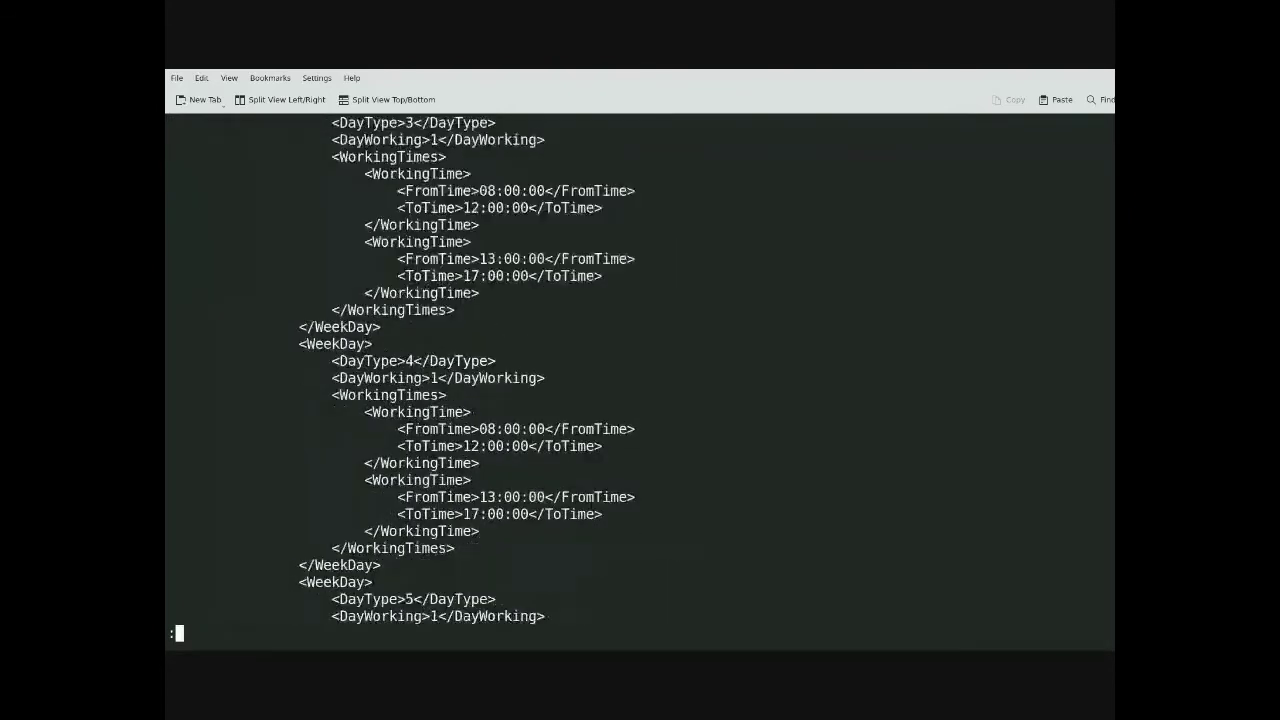
pyautogui.press('Down')
pyautogui.press('Down')
pyautogui.press('Down')
pyautogui.press('Down')
pyautogui.press('Down')
pyautogui.press('Down')
pyautogui.press('Down')
pyautogui.press('Down')
pyautogui.press('Down')
pyautogui.press('Down')
pyautogui.press('Down')
pyautogui.press('Down')
pyautogui.press('Down')
pyautogui.press('Down')
pyautogui.press('Down')
pyautogui.press('Down')
pyautogui.press('Down')
pyautogui.press('Down')
pyautogui.press('Down')
pyautogui.press('Down')
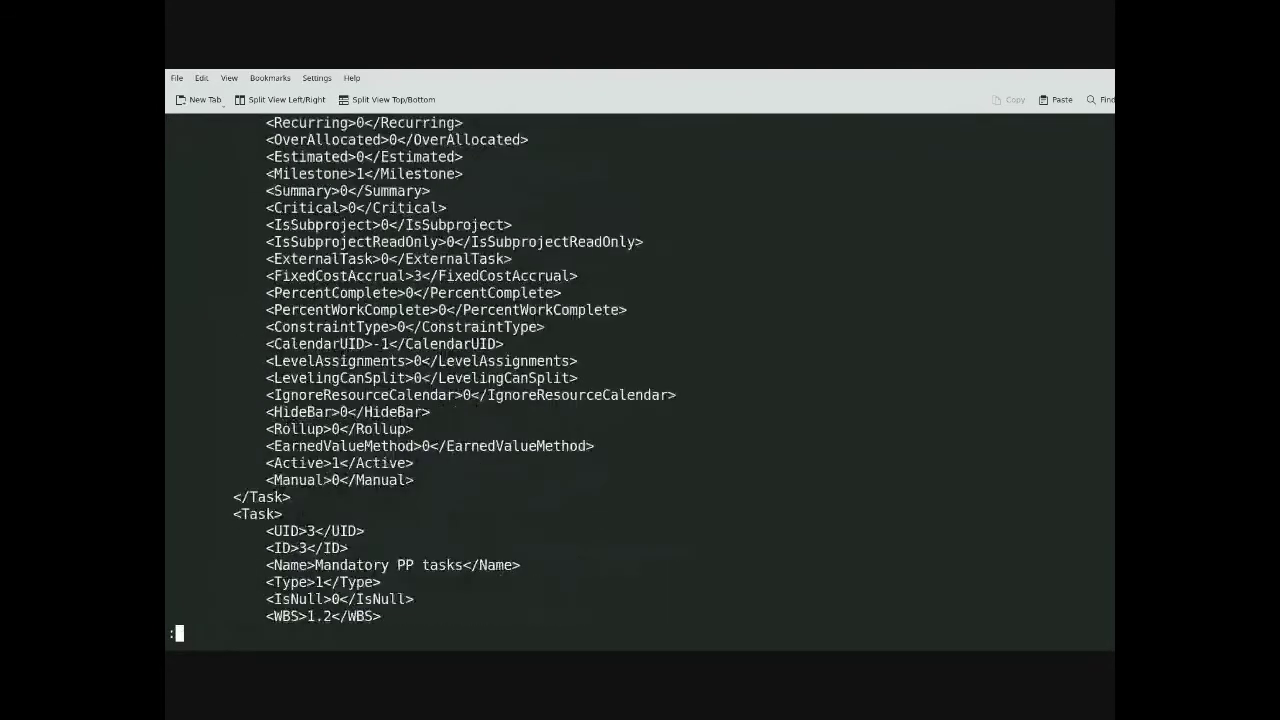
# Close the XML and print the Makefile, which sets RELEASE ?= f-35.
pyautogui.write('qcat M')
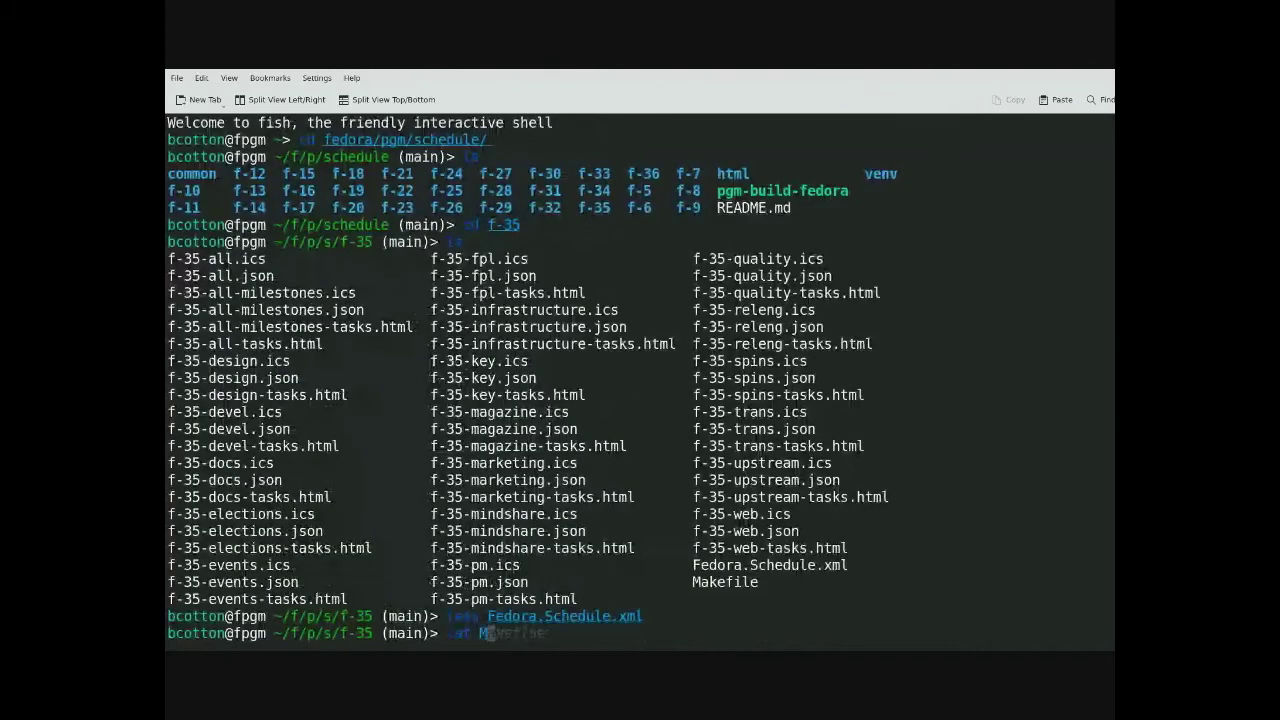
pyautogui.press('Tab')
pyautogui.press('Return')
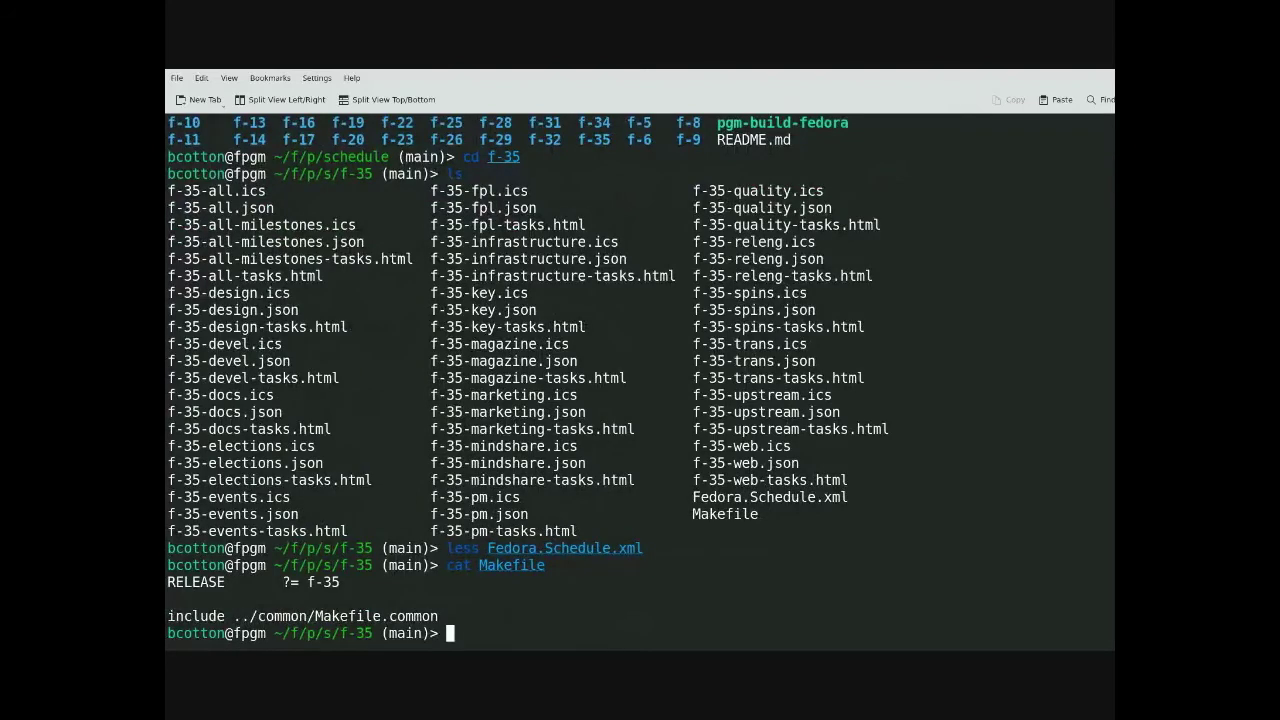
# Run make in f-35 to generate all the team schedules.
pyautogui.write('make')
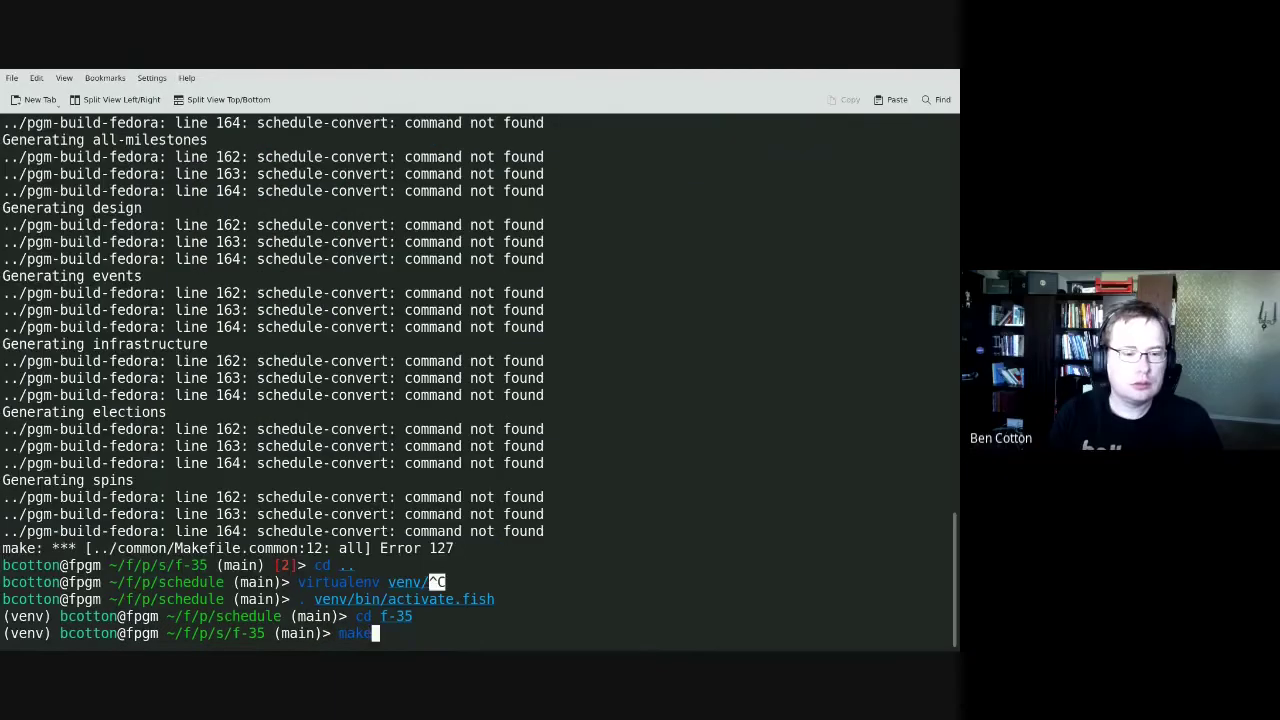
pyautogui.press('Return')
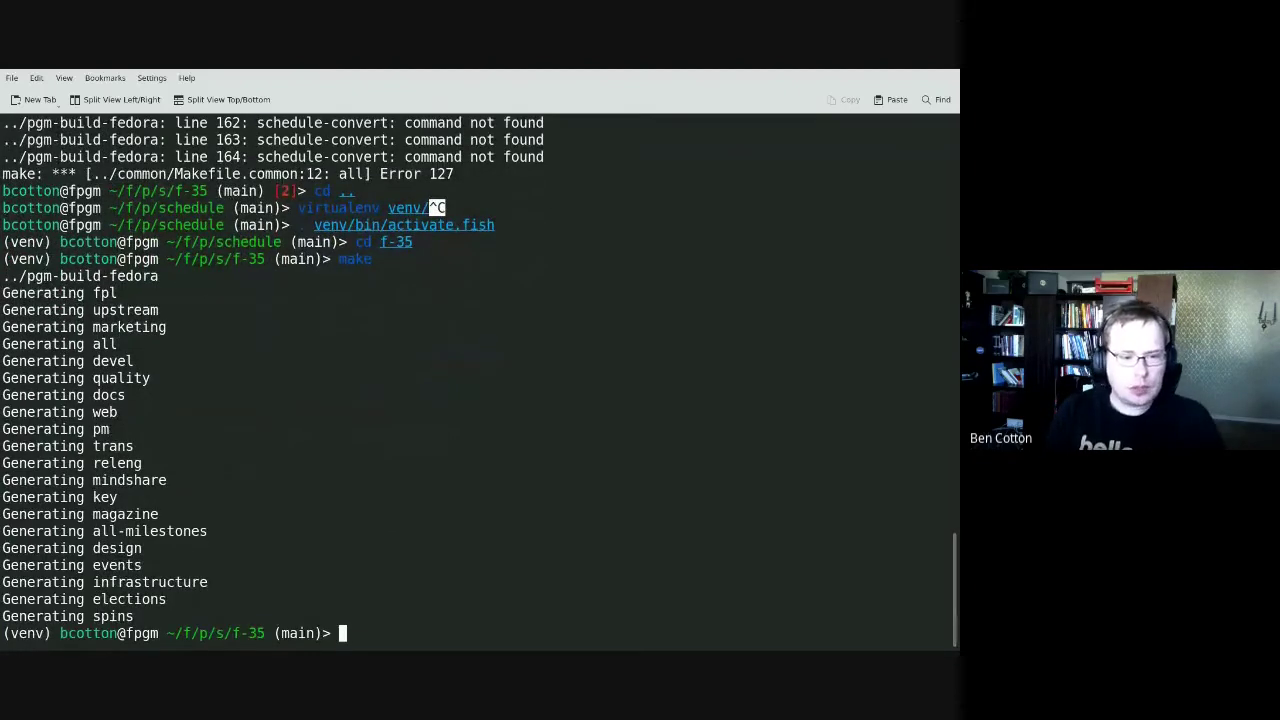
pyautogui.press('Up')
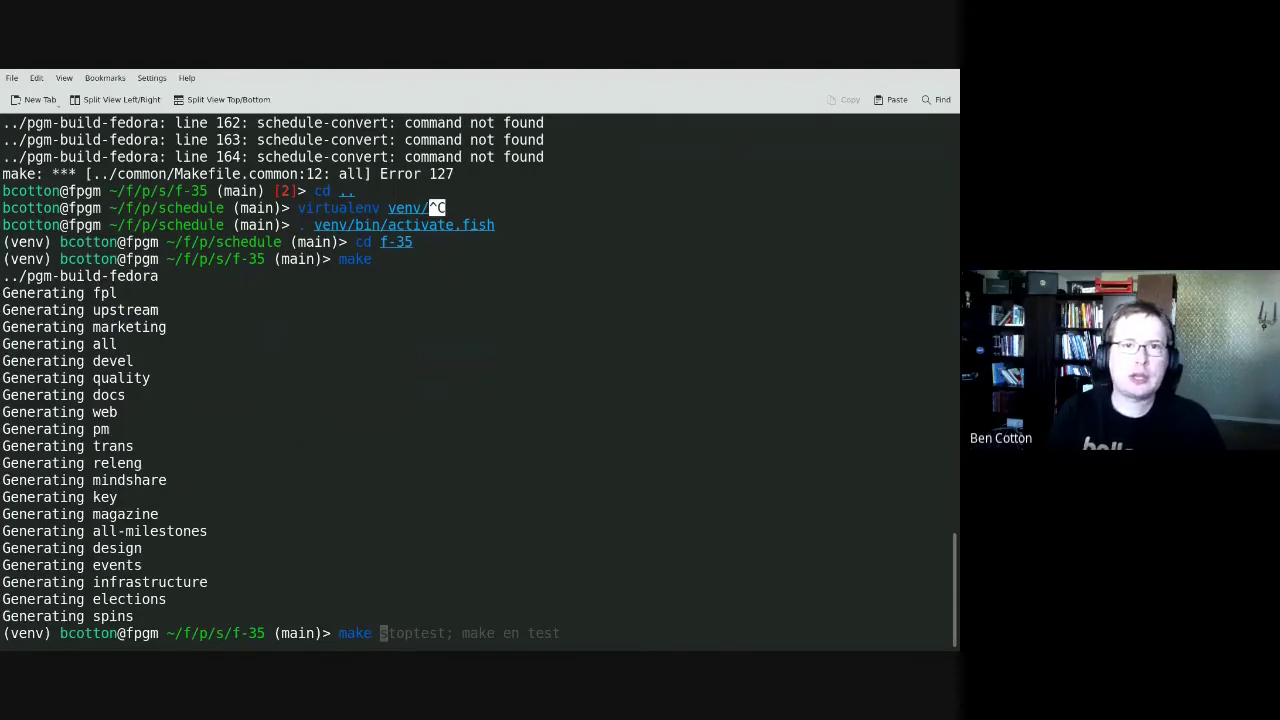
pyautogui.press('BackSpace')
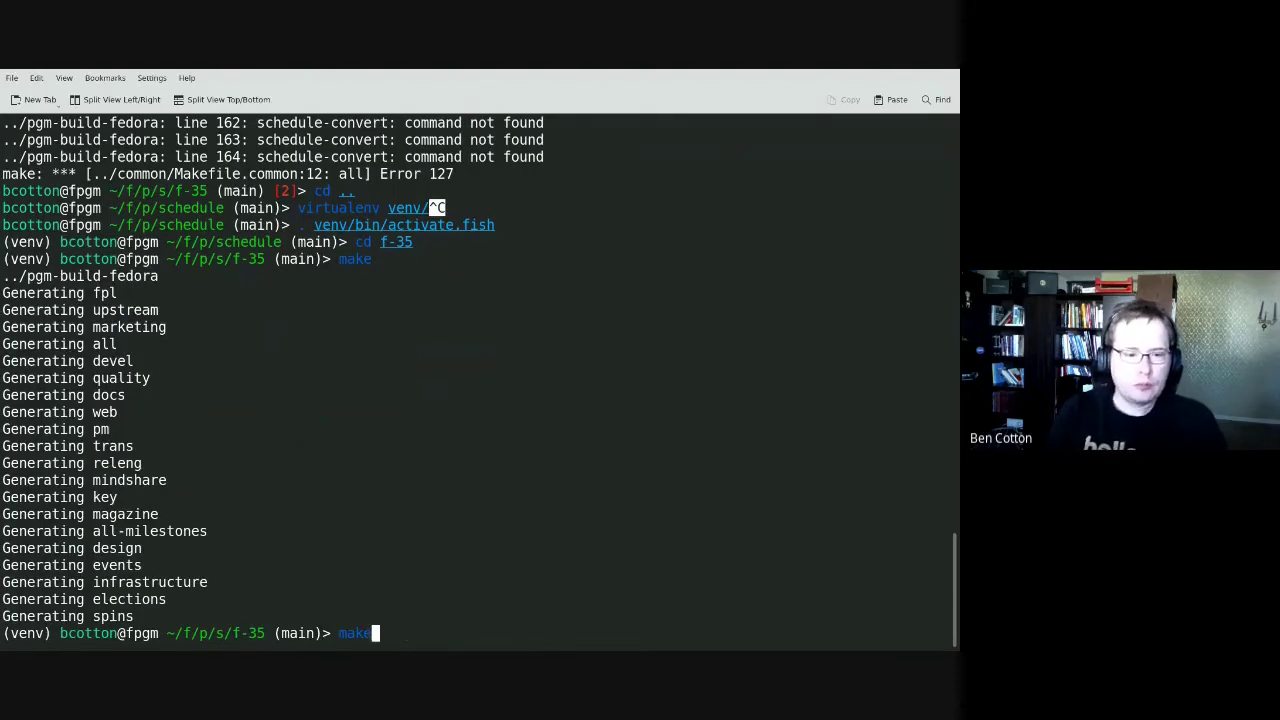
pyautogui.press('Down')
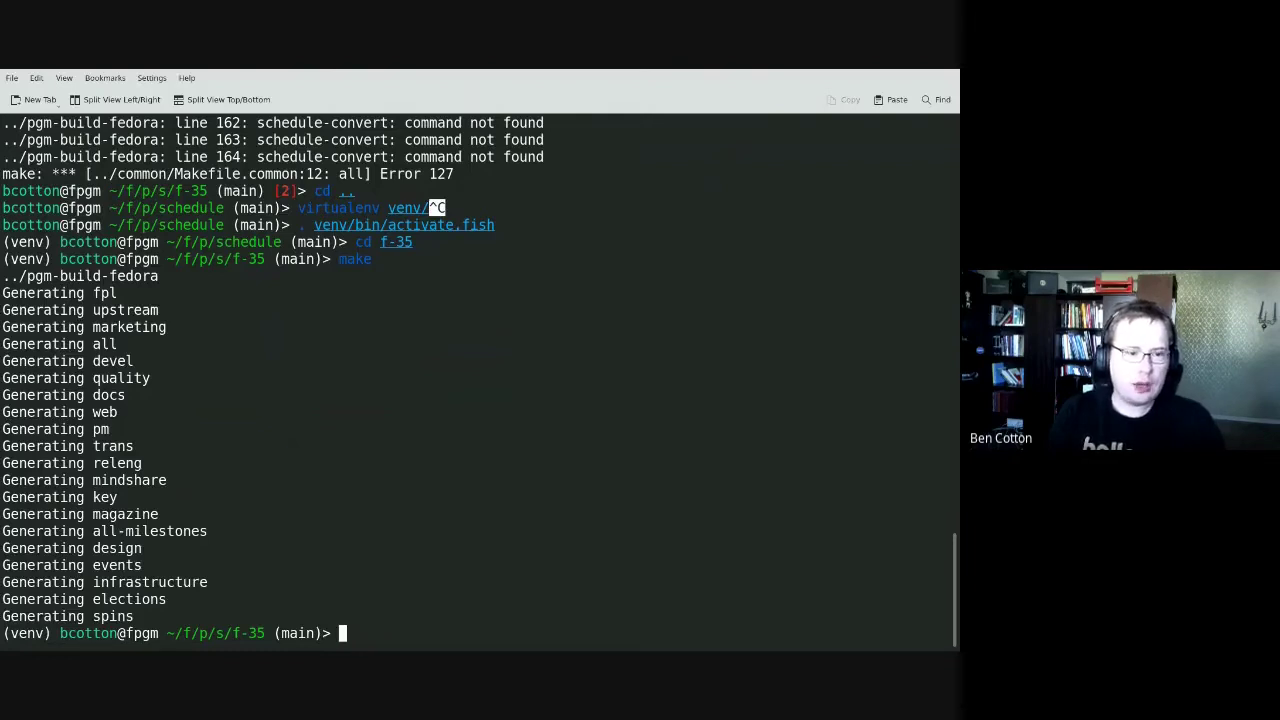
# Go up to the schedule folder and confirm pgm-build-fedora exists.
pyautogui.write('cd ..')
pyautogui.press('Return')
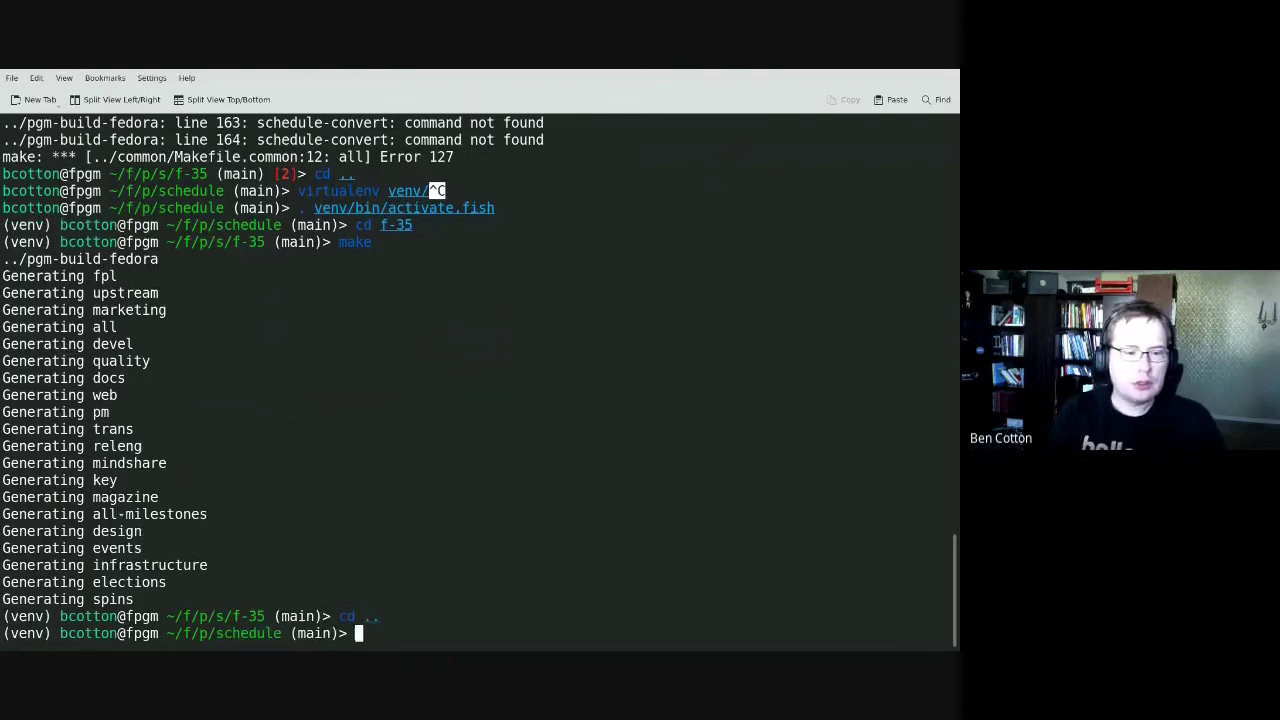
pyautogui.write('ls ')
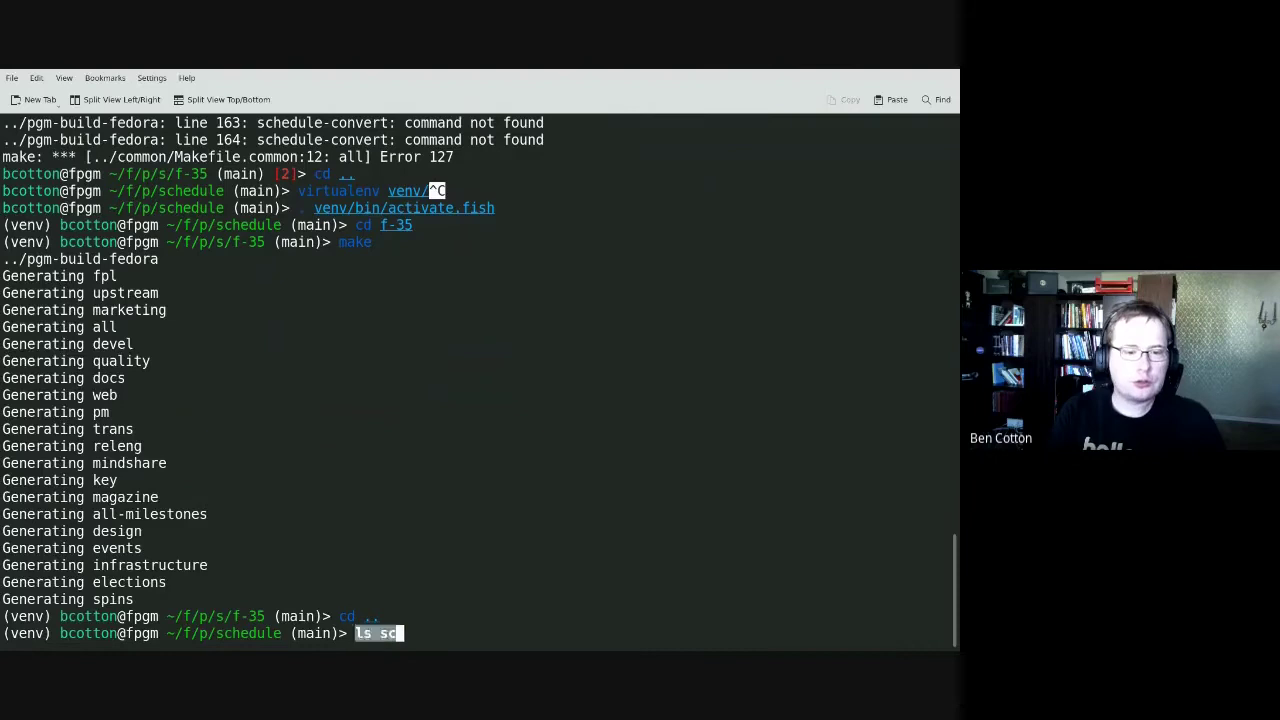
pyautogui.write('pg')
pyautogui.press('Tab')
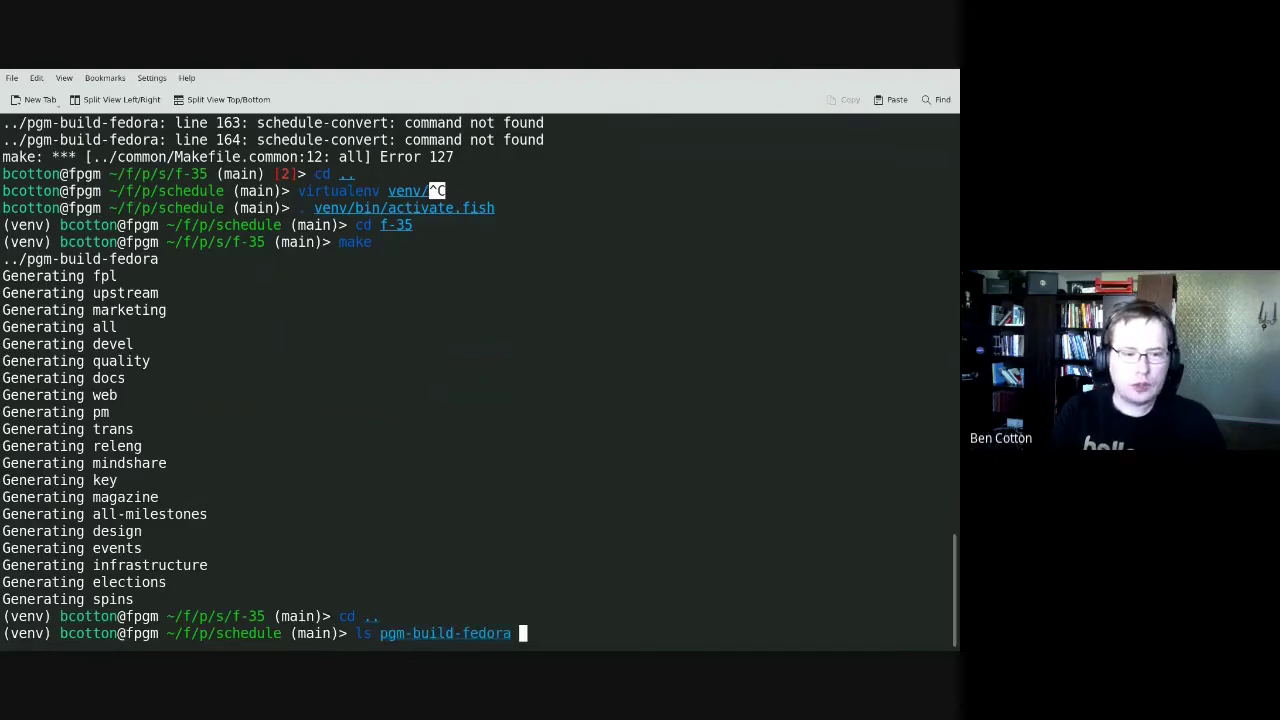
pyautogui.press('Return')
# Page through pgm-build-fedora from option parsing and report definitions to its HTML, ICS and JSON build commands.
pyautogui.write('less pg')
pyautogui.press('Tab')
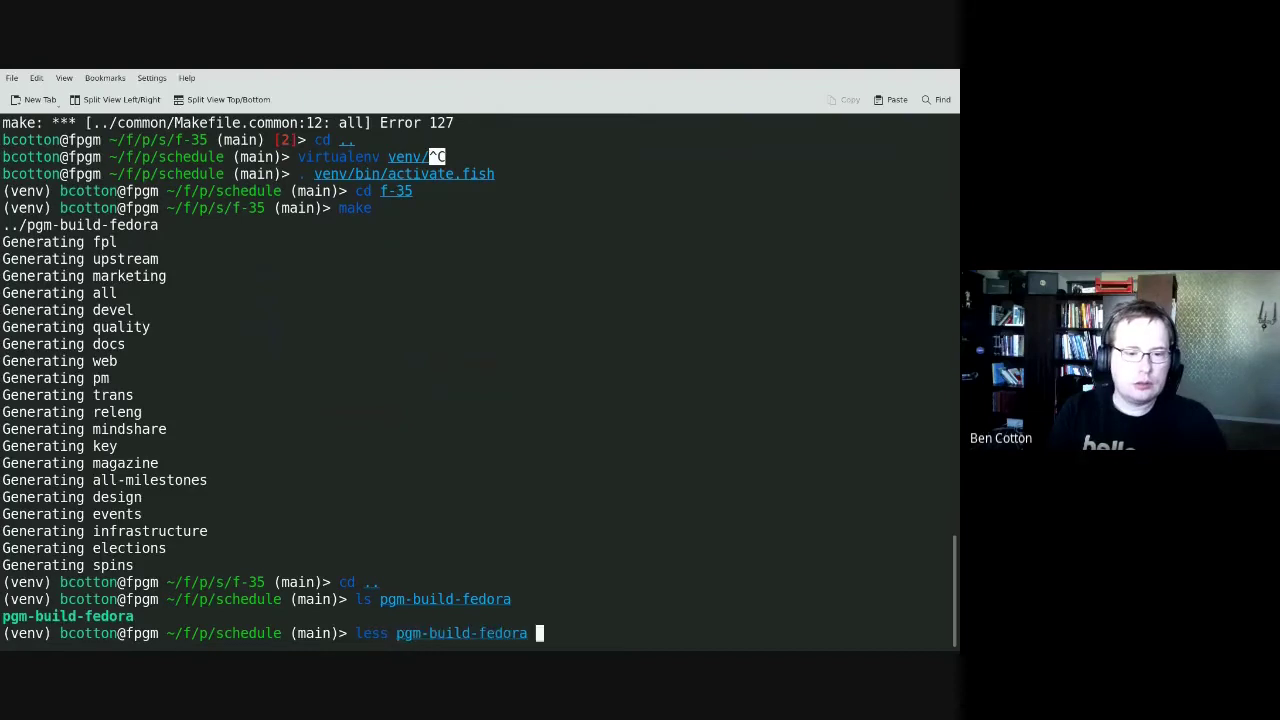
pyautogui.press('Return')
pyautogui.press('Down')
pyautogui.press('Down')
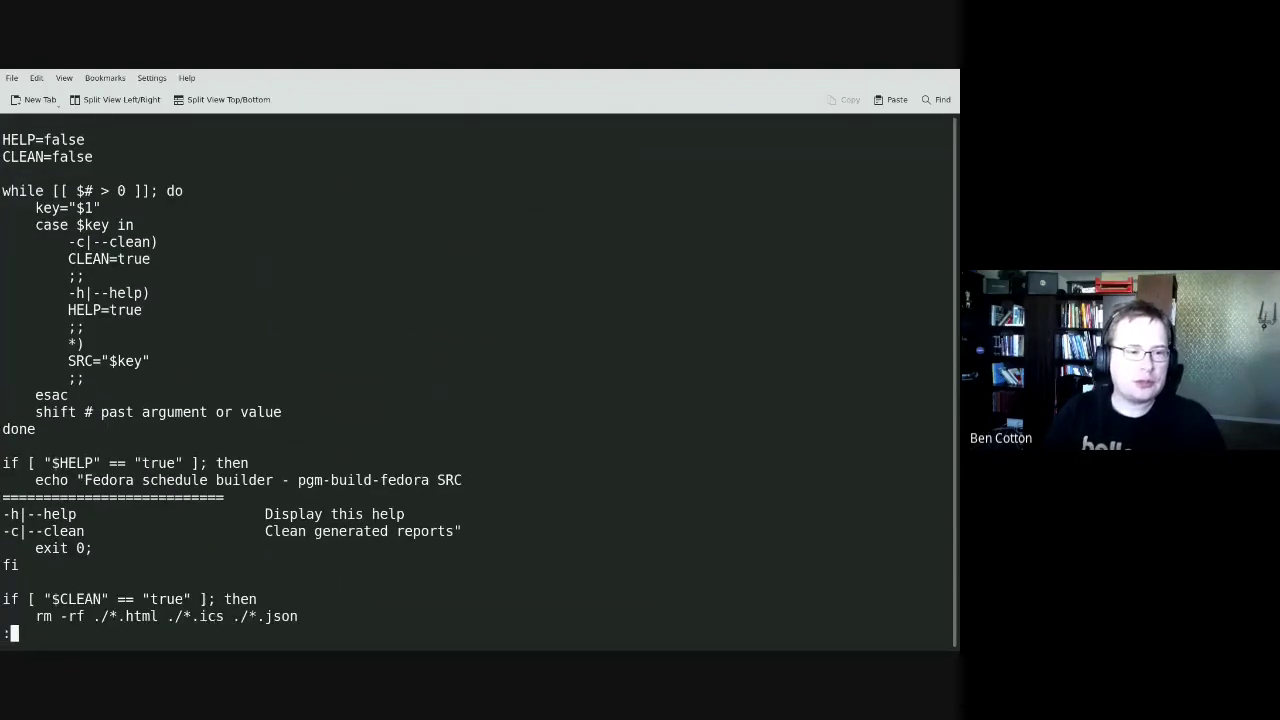
pyautogui.press('Down')
pyautogui.press('Down')
pyautogui.press('Down')
pyautogui.press('Down')
pyautogui.press('Down')
pyautogui.press('Down')
pyautogui.press('Down')
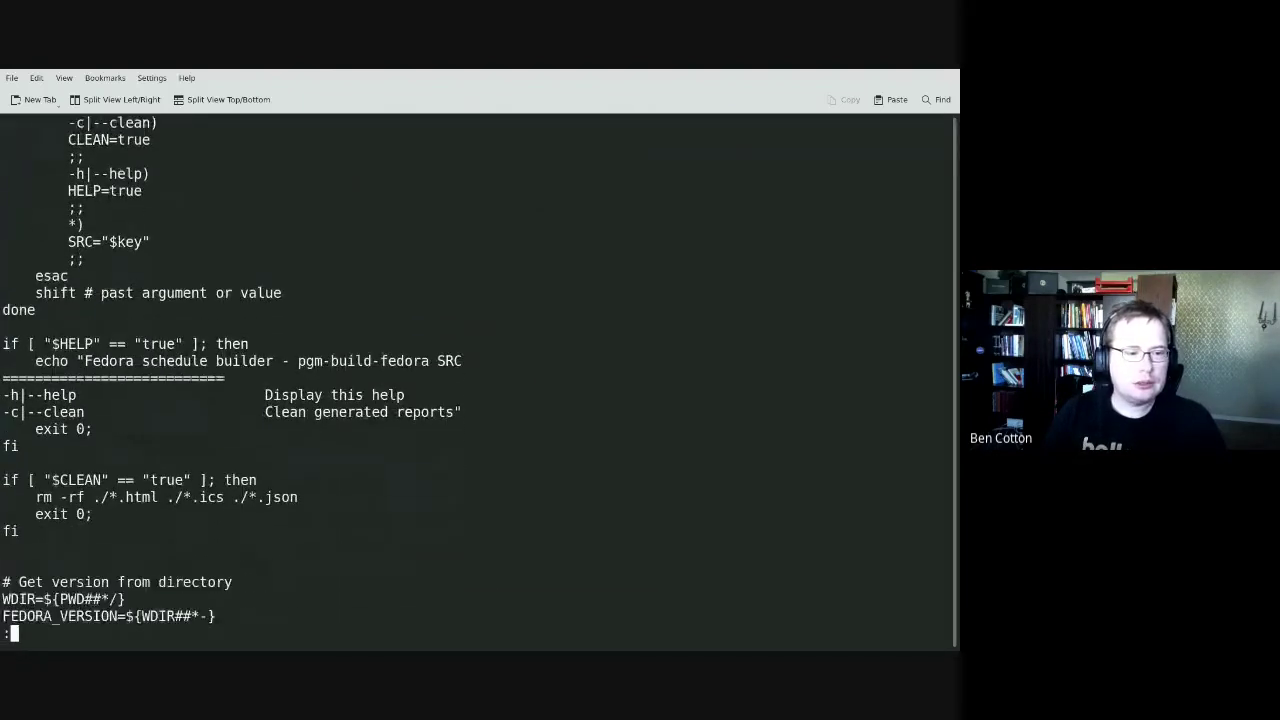
pyautogui.press('Down')
pyautogui.press('Down')
pyautogui.press('Down')
pyautogui.press('Down')
pyautogui.press('Down')
pyautogui.press('Down')
pyautogui.press('Down')
pyautogui.press('Down')
pyautogui.press('Down')
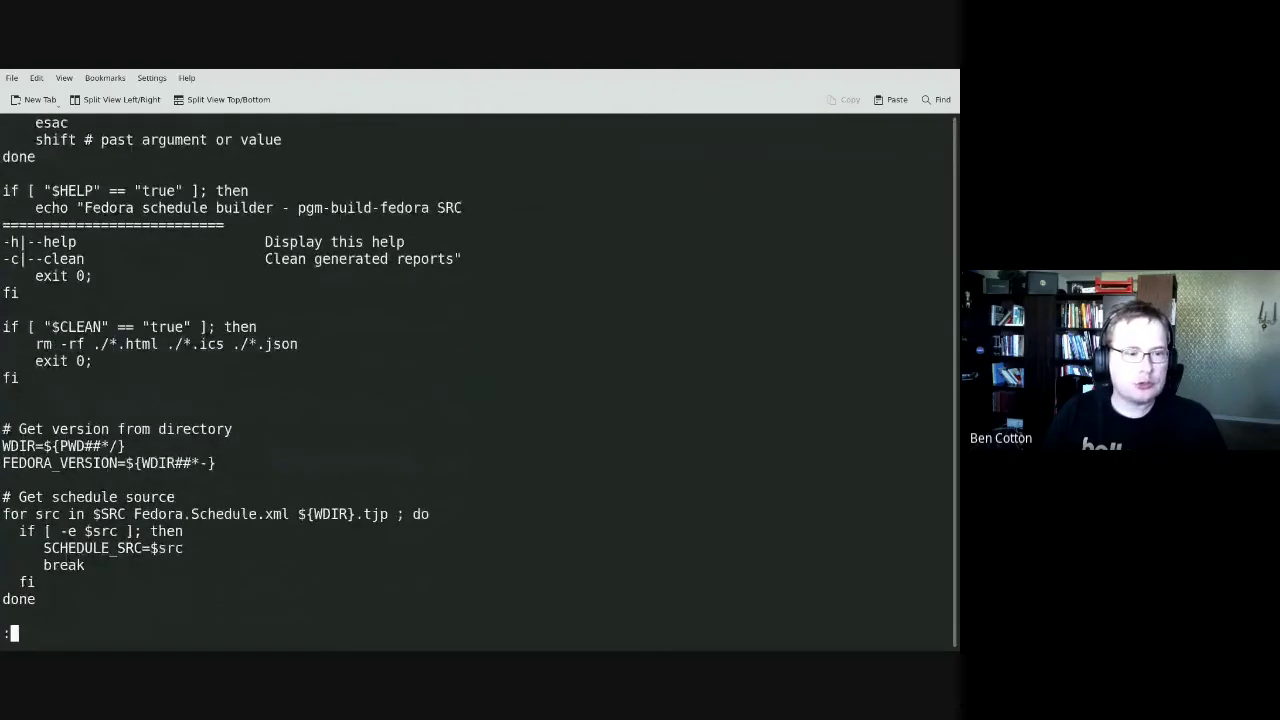
pyautogui.press('Down')
pyautogui.press('Down')
pyautogui.press('Down')
pyautogui.press('Down')
pyautogui.press('Down')
pyautogui.press('Down')
pyautogui.press('Down')
pyautogui.press('Down')
pyautogui.press('Down')
pyautogui.press('Down')
pyautogui.press('Down')
pyautogui.press('Down')
pyautogui.press('Down')
pyautogui.press('Down')
pyautogui.press('Down')
pyautogui.press('Down')
pyautogui.press('Down')
pyautogui.press('Down')
pyautogui.press('Down')
pyautogui.press('Down')
pyautogui.press('Down')
pyautogui.press('Down')
pyautogui.press('Down')
pyautogui.press('Down')
pyautogui.press('Down')
pyautogui.press('Down')
pyautogui.press('Down')
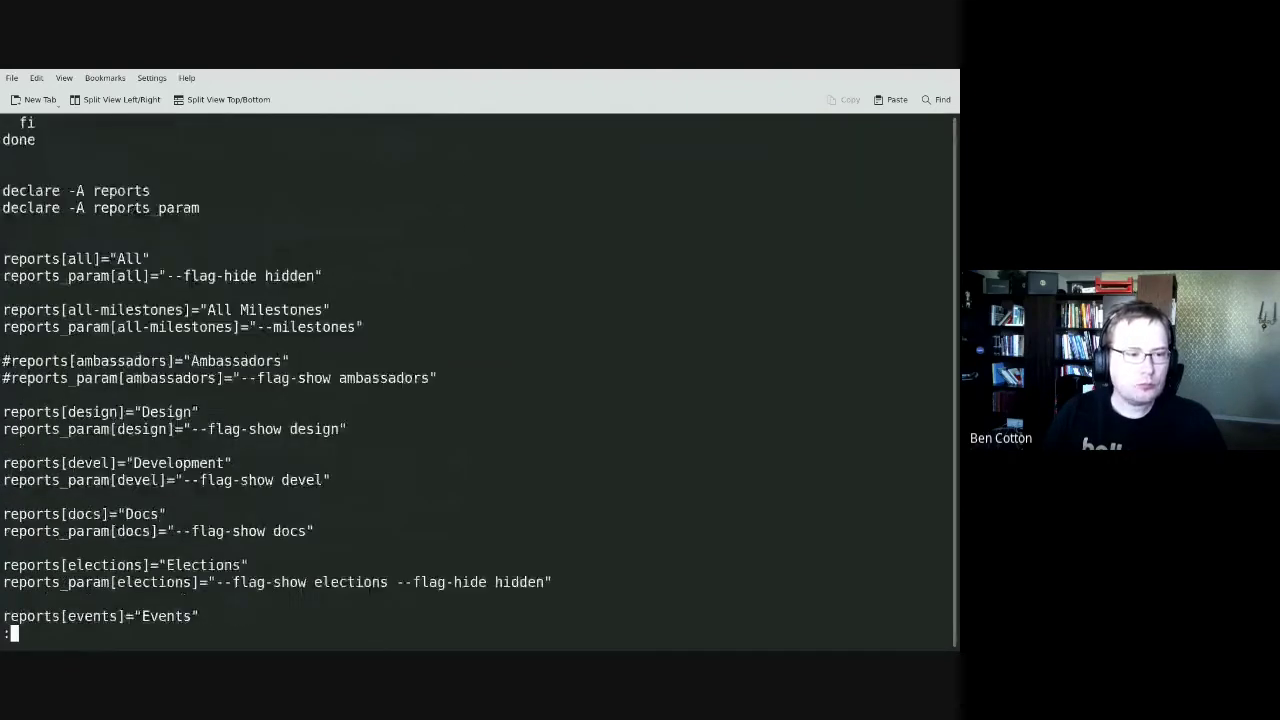
pyautogui.press('Down')
pyautogui.press('Down')
pyautogui.press('Down')
pyautogui.press('Down')
pyautogui.press('Down')
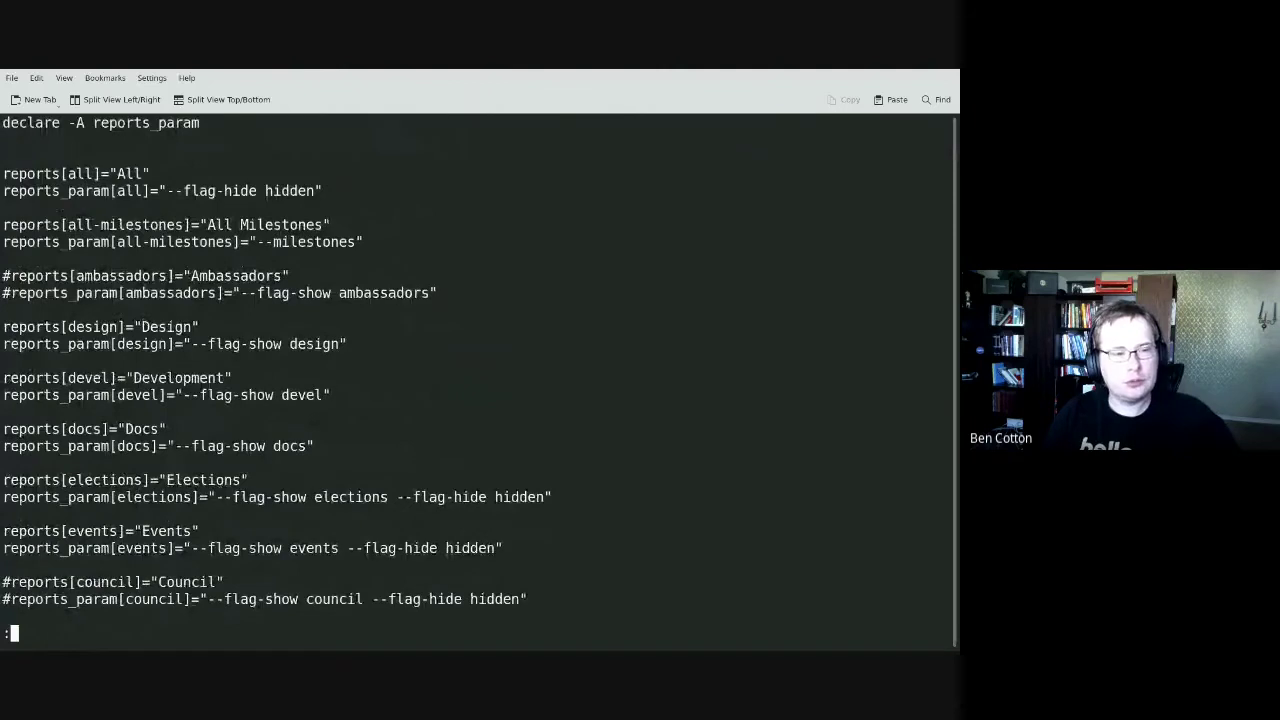
pyautogui.press('Down')
pyautogui.press('Down')
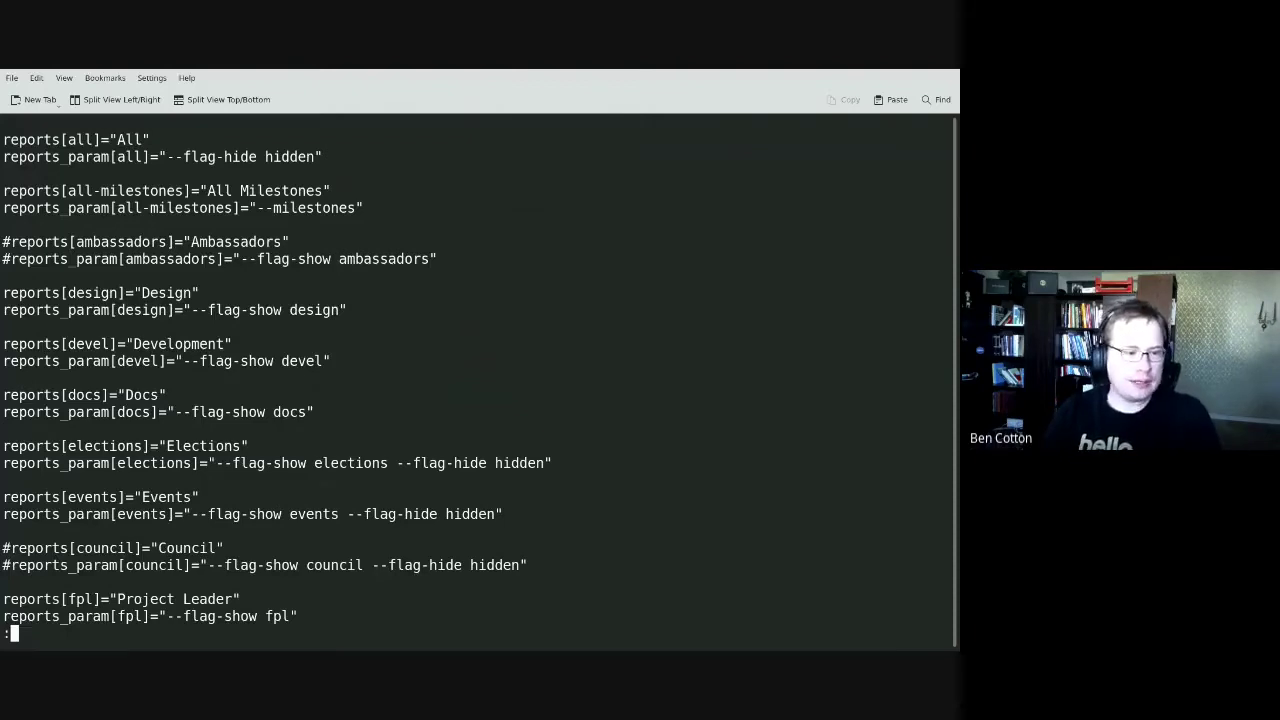
pyautogui.press('Down')
pyautogui.press('Down')
pyautogui.press('Down')
pyautogui.press('Down')
pyautogui.press('Down')
pyautogui.press('Down')
pyautogui.press('Down')
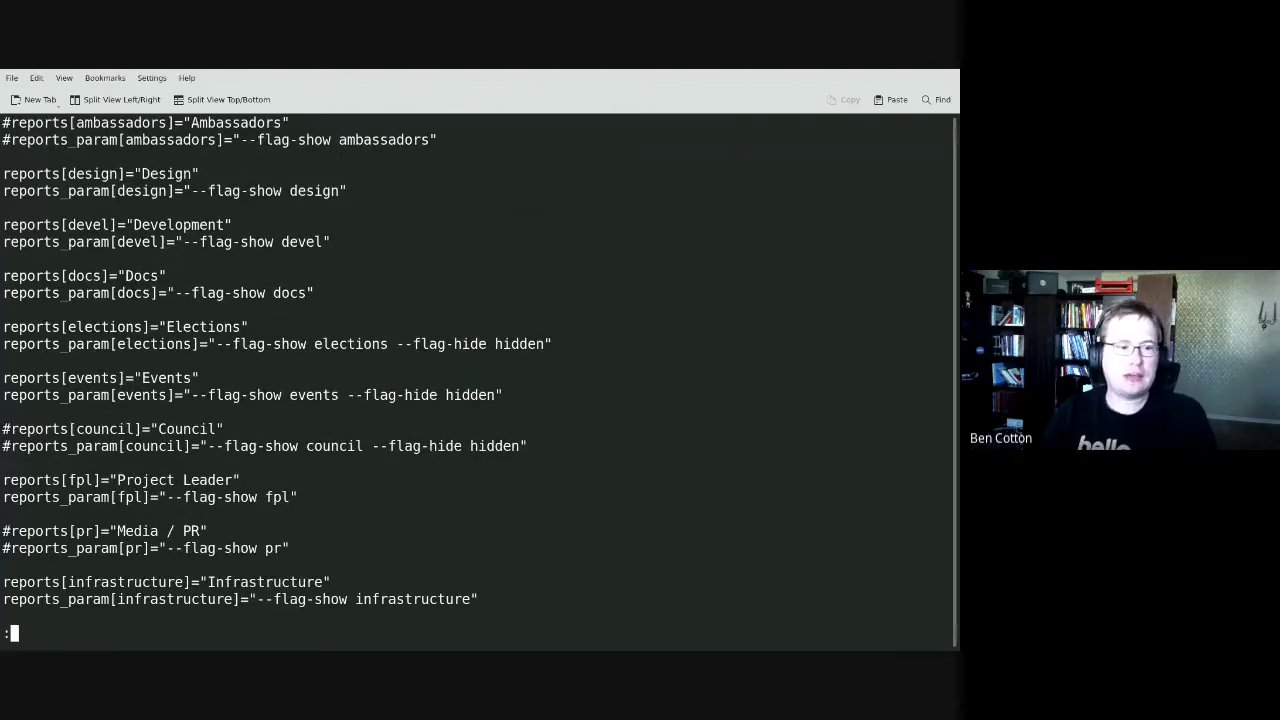
pyautogui.press('Down')
pyautogui.press('Down')
pyautogui.press('Down')
pyautogui.press('Down')
pyautogui.press('Down')
pyautogui.press('Down')
pyautogui.press('Down')
pyautogui.press('Down')
pyautogui.press('Down')
pyautogui.press('Down')
pyautogui.press('Down')
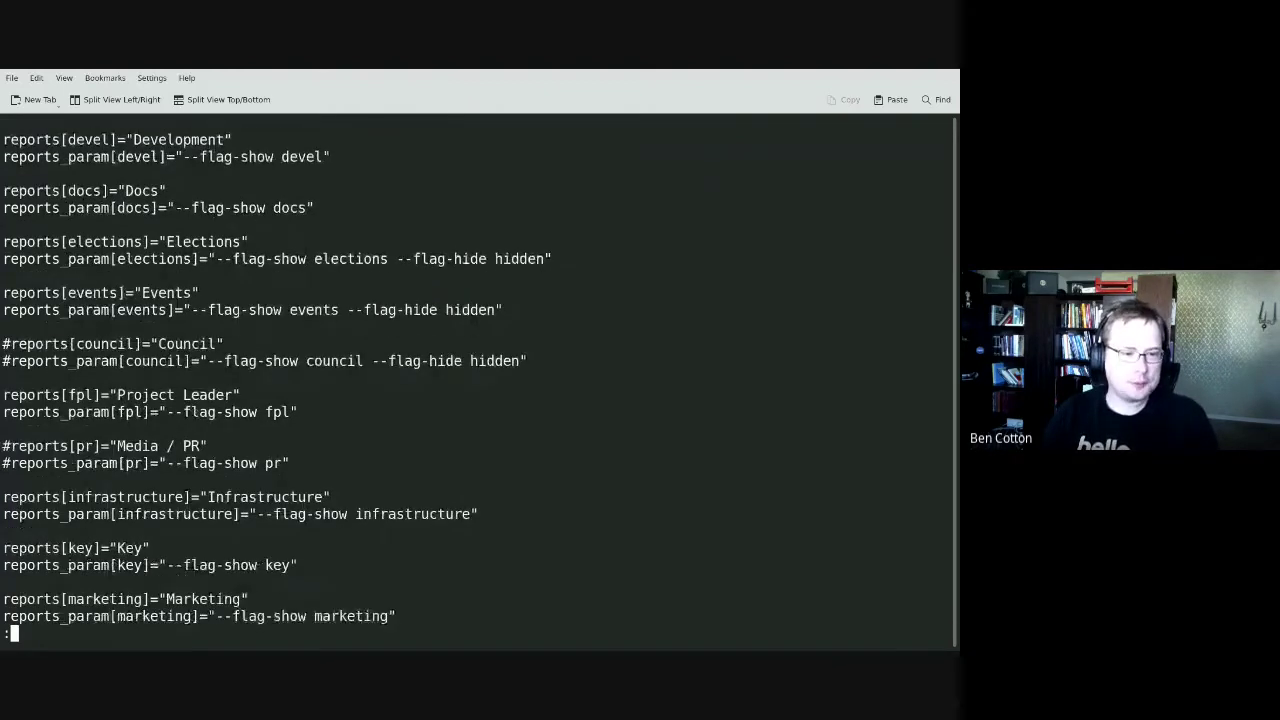
pyautogui.press('Down')
pyautogui.press('Down')
pyautogui.press('Down')
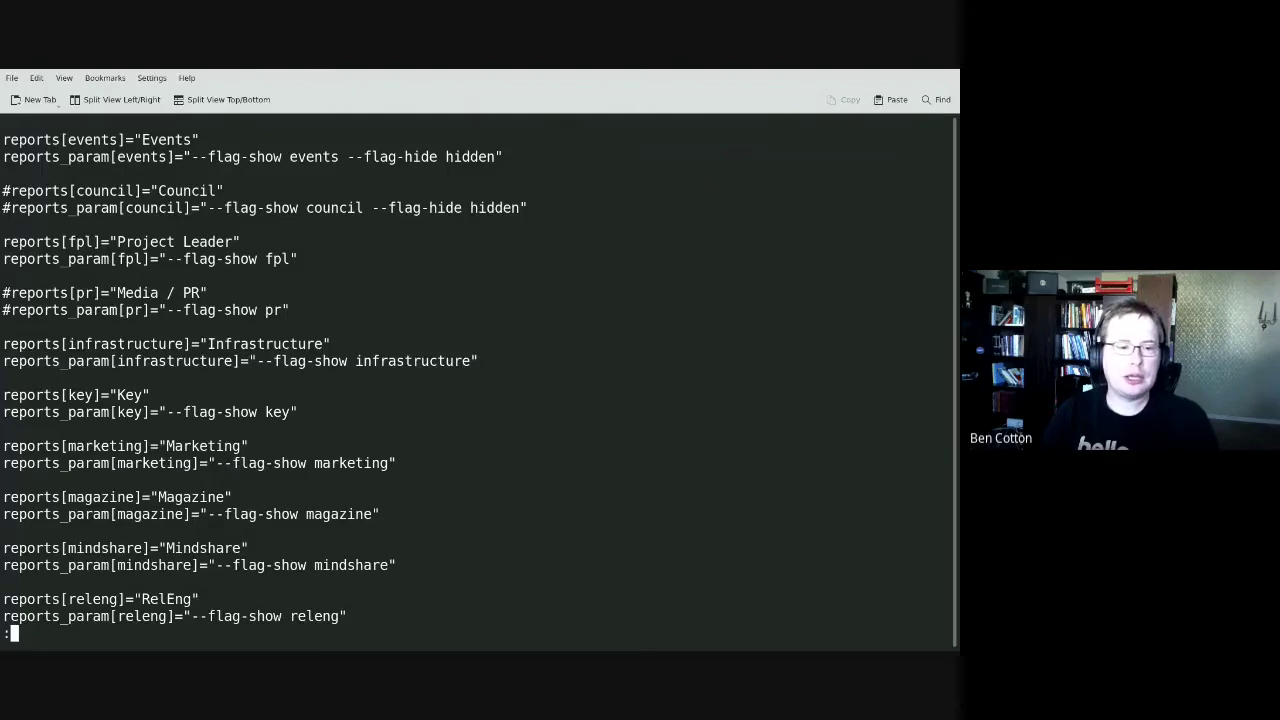
pyautogui.press('Down')
pyautogui.press('Down')
pyautogui.press('Down')
pyautogui.press('Down')
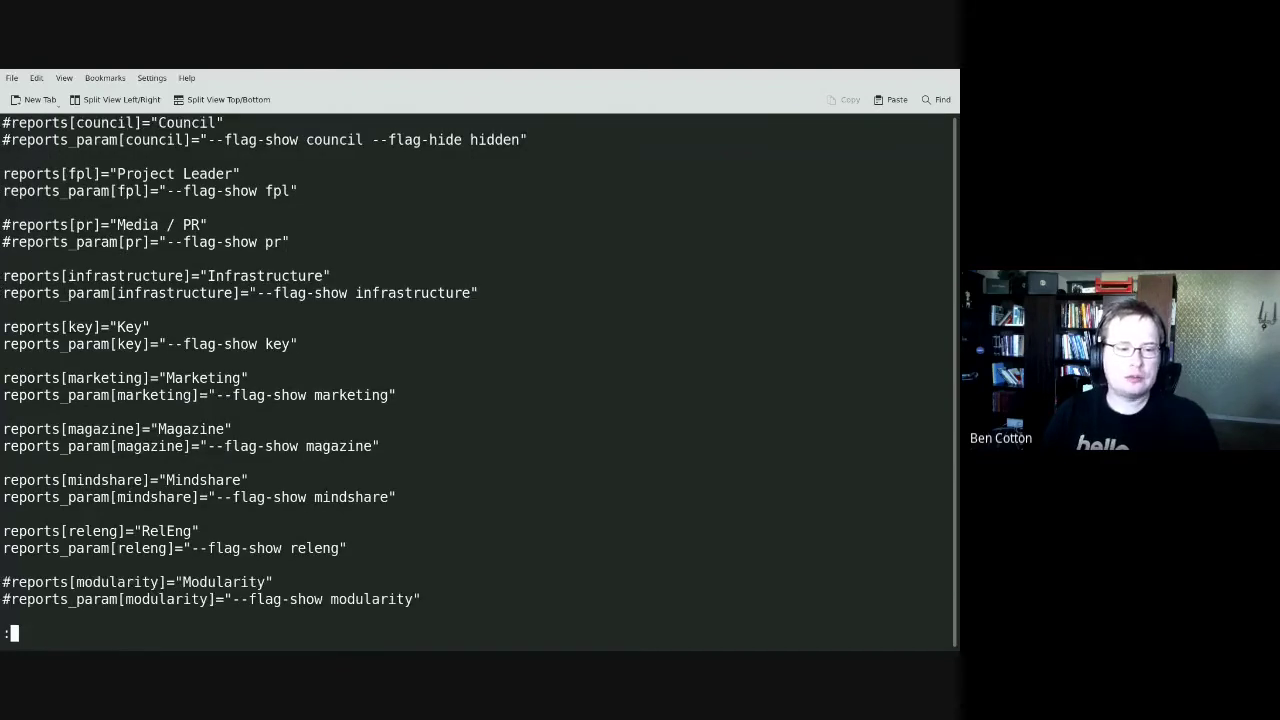
pyautogui.press('Down')
pyautogui.press('Down')
pyautogui.press('Down')
pyautogui.press('Down')
pyautogui.press('Down')
pyautogui.press('Down')
pyautogui.press('Down')
pyautogui.press('Down')
pyautogui.press('Down')
pyautogui.press('Down')
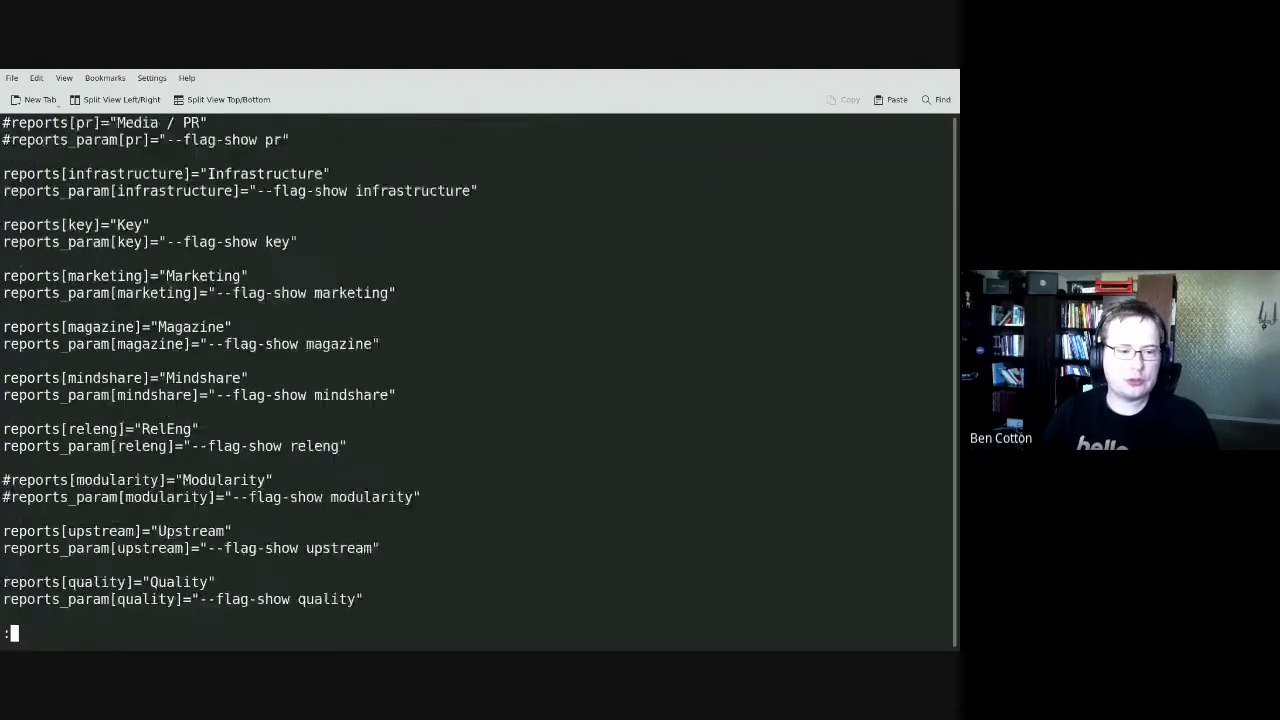
pyautogui.press('Down')
pyautogui.press('Down')
pyautogui.press('Down')
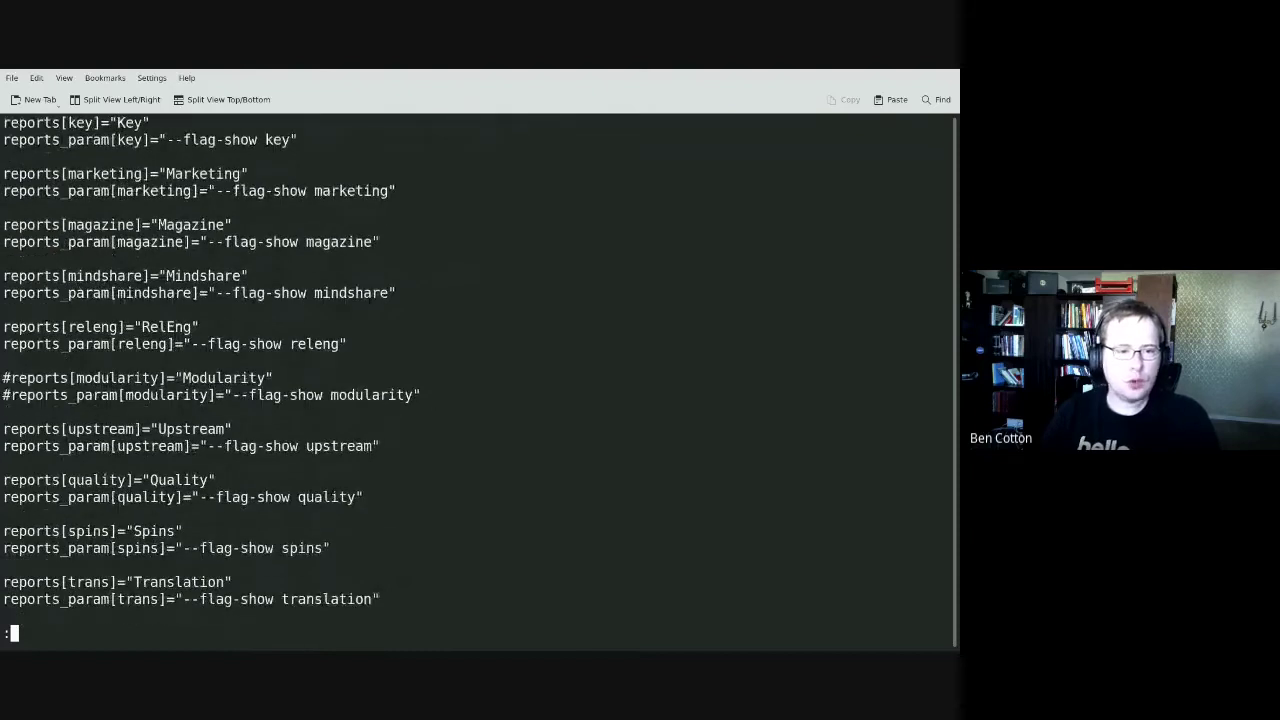
pyautogui.press('Down')
pyautogui.press('Down')
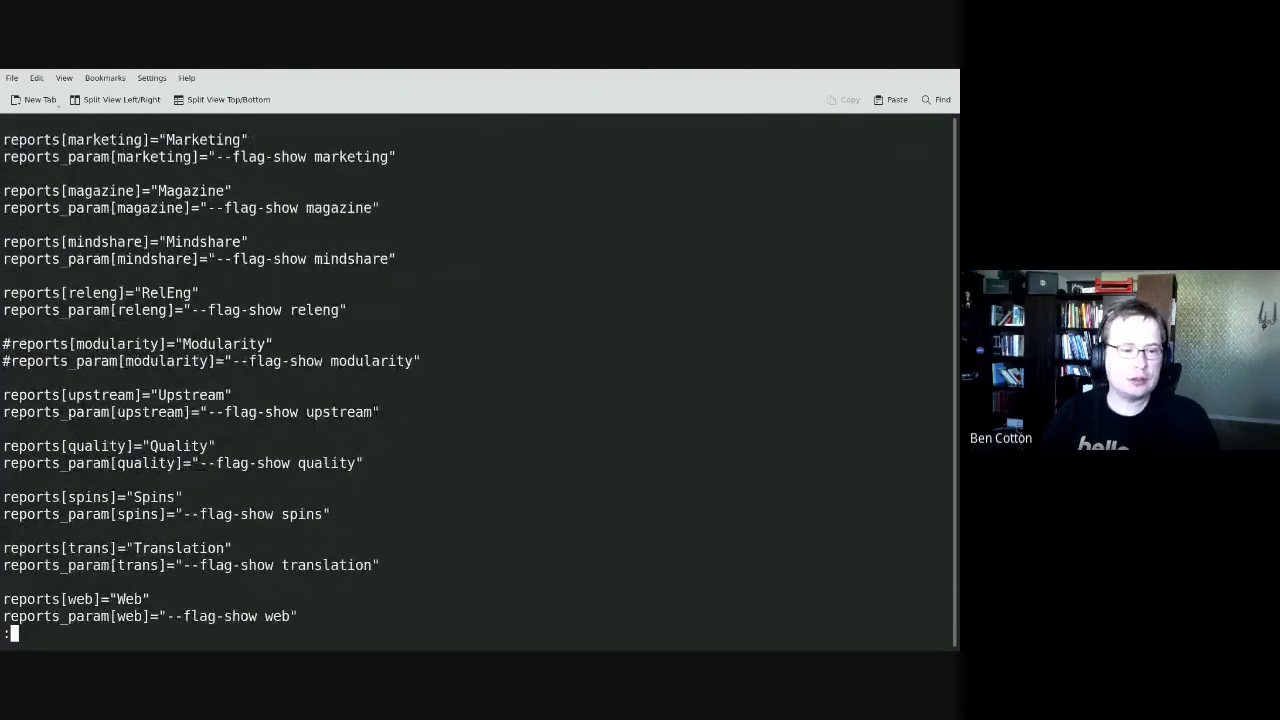
pyautogui.press('Down')
pyautogui.press('Down')
pyautogui.press('Down')
pyautogui.press('Down')
pyautogui.press('Down')
pyautogui.press('Down')
pyautogui.press('Down')
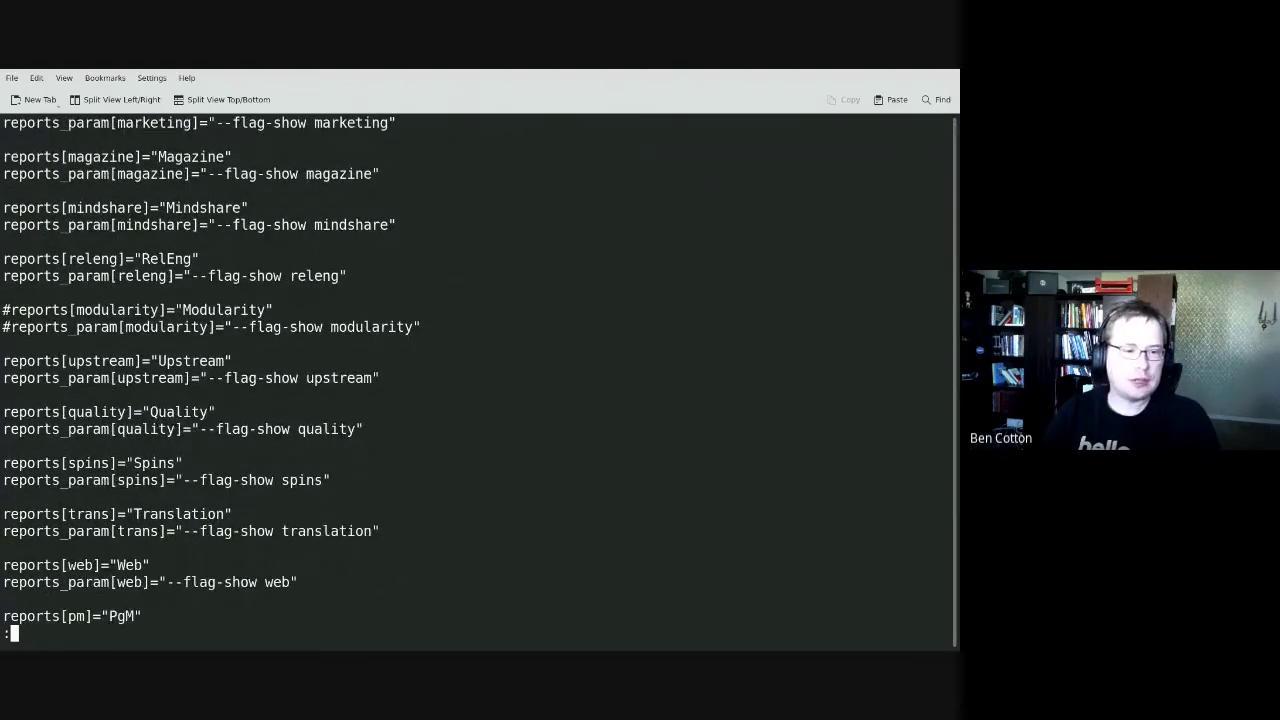
pyautogui.press('Down')
pyautogui.press('Down')
pyautogui.press('Down')
pyautogui.press('Down')
pyautogui.press('Down')
pyautogui.press('Down')
pyautogui.press('Down')
pyautogui.press('Down')
pyautogui.press('Down')
pyautogui.press('Down')
pyautogui.press('Down')
pyautogui.press('Down')
pyautogui.press('Down')
pyautogui.press('Down')
pyautogui.press('Down')
pyautogui.press('Down')
pyautogui.press('Down')
pyautogui.press('Down')
pyautogui.press('Down')
pyautogui.press('Down')
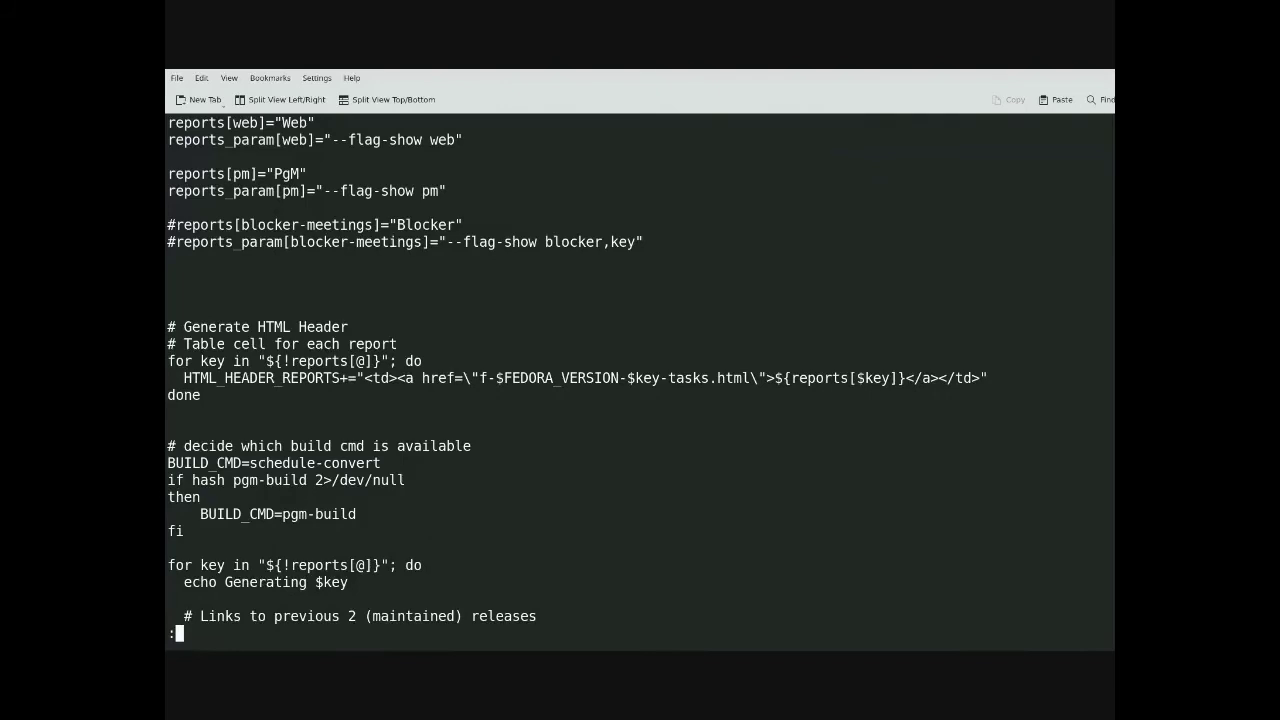
pyautogui.press('Down')
pyautogui.press('Down')
pyautogui.press('Down')
pyautogui.press('Down')
pyautogui.press('Down')
pyautogui.press('Down')
pyautogui.press('Down')
pyautogui.press('Down')
pyautogui.press('Down')
pyautogui.press('Down')
pyautogui.press('Down')
pyautogui.press('Down')
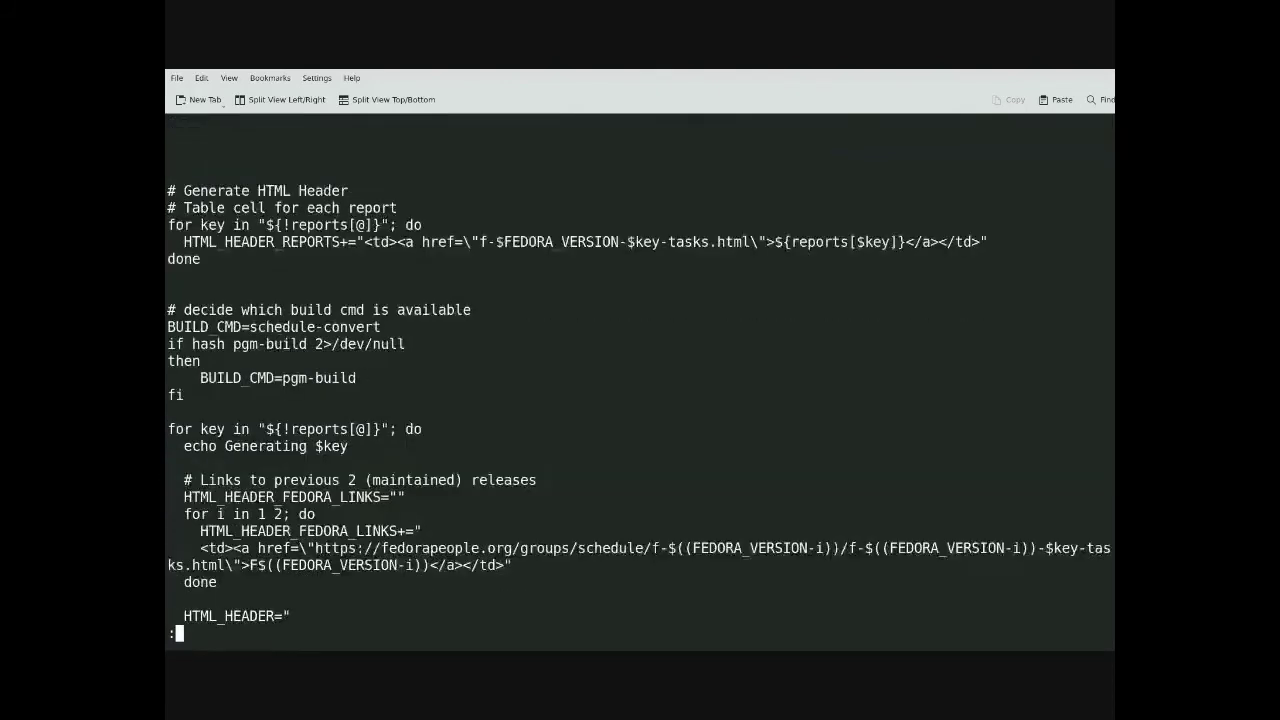
pyautogui.press('Down')
pyautogui.press('Down')
pyautogui.press('Down')
pyautogui.press('Down')
pyautogui.press('Down')
pyautogui.press('Down')
pyautogui.press('Down')
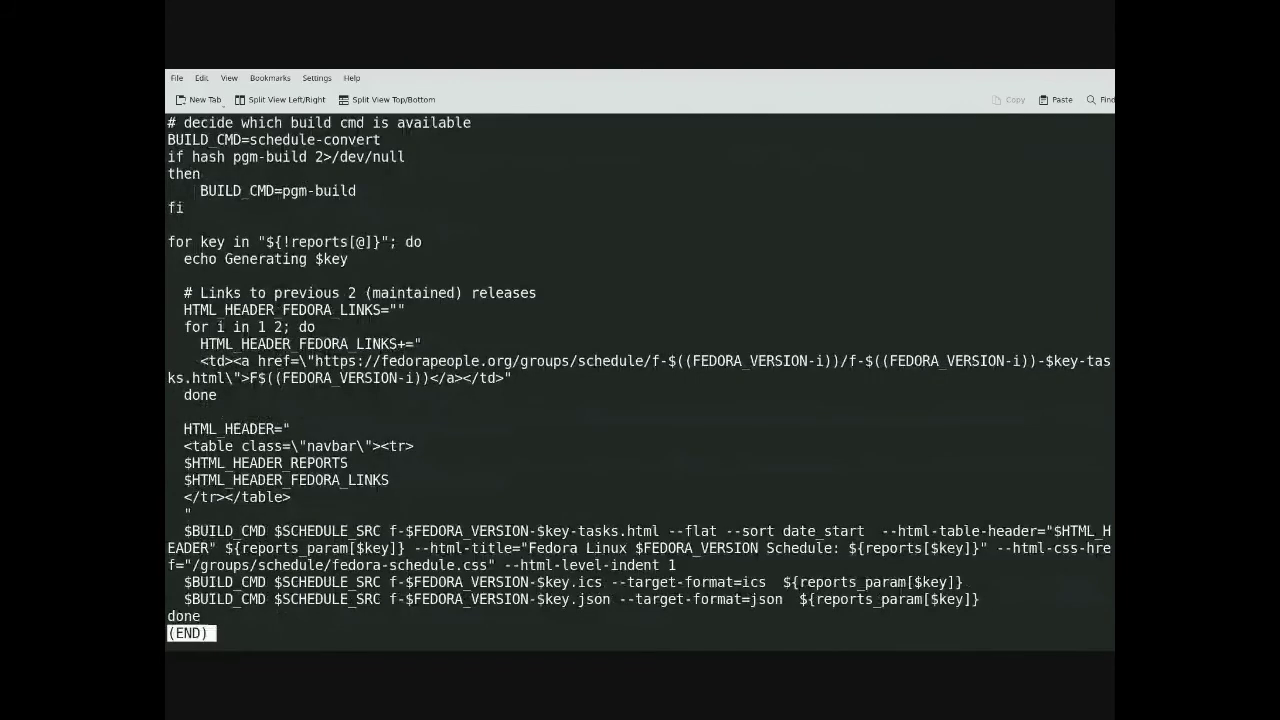
# Quit the script view and list the schedule folder and its html/ subfolder.
pyautogui.write('q')
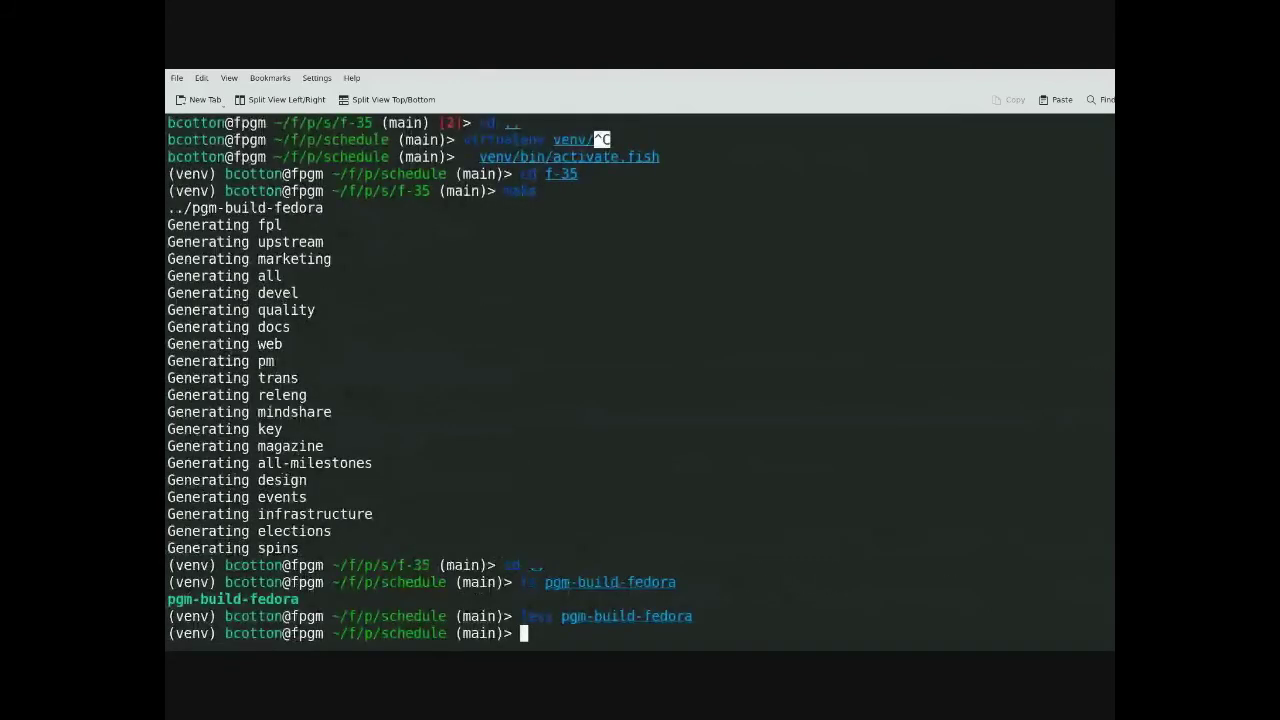
pyautogui.write('ls')
pyautogui.press('Return')
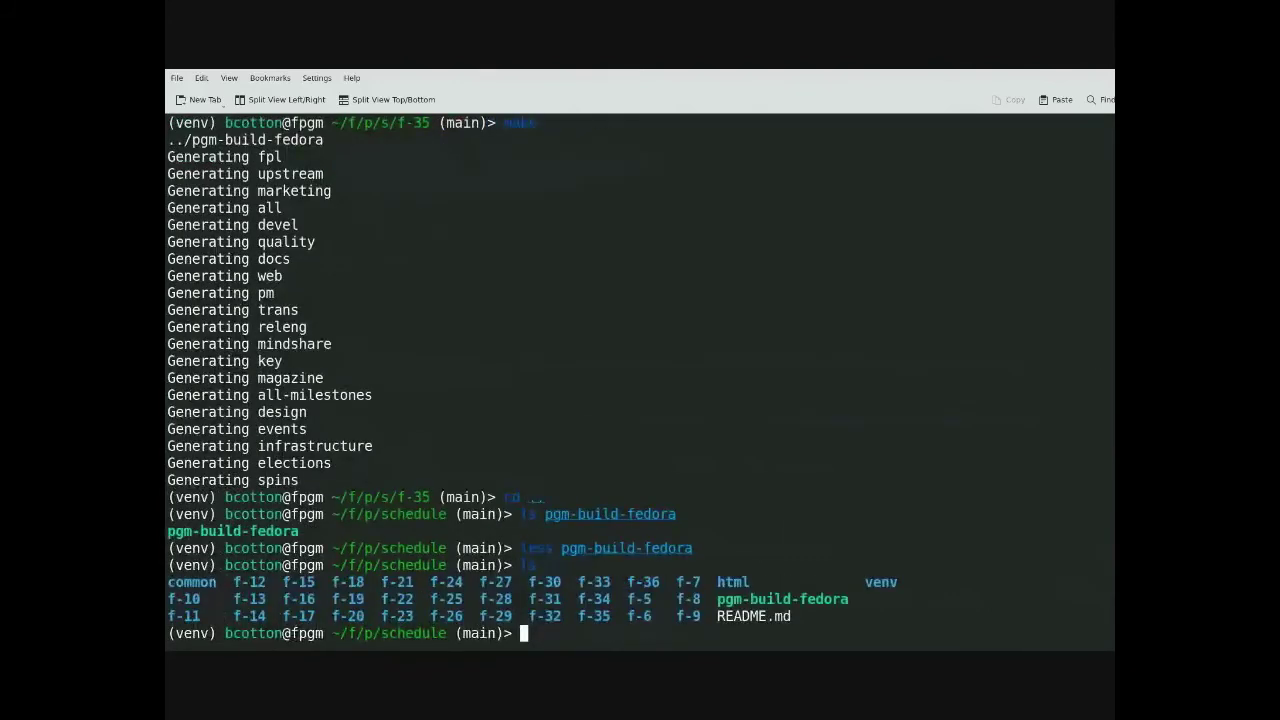
pyautogui.write('ls html/')
pyautogui.press('Return')
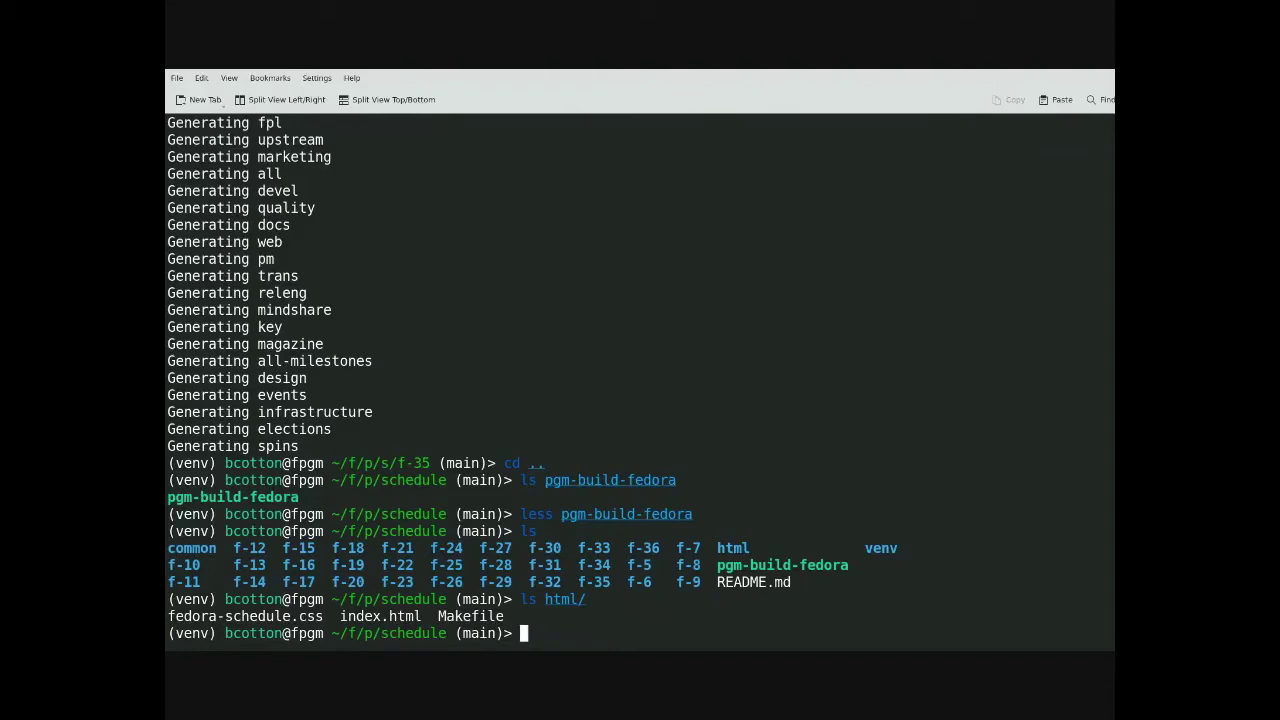
# Read html/index.html down to the Past schedules list, then close it.
pyautogui.write('less html/i')
pyautogui.press('Tab')
pyautogui.press('Return')
pyautogui.press('Down')
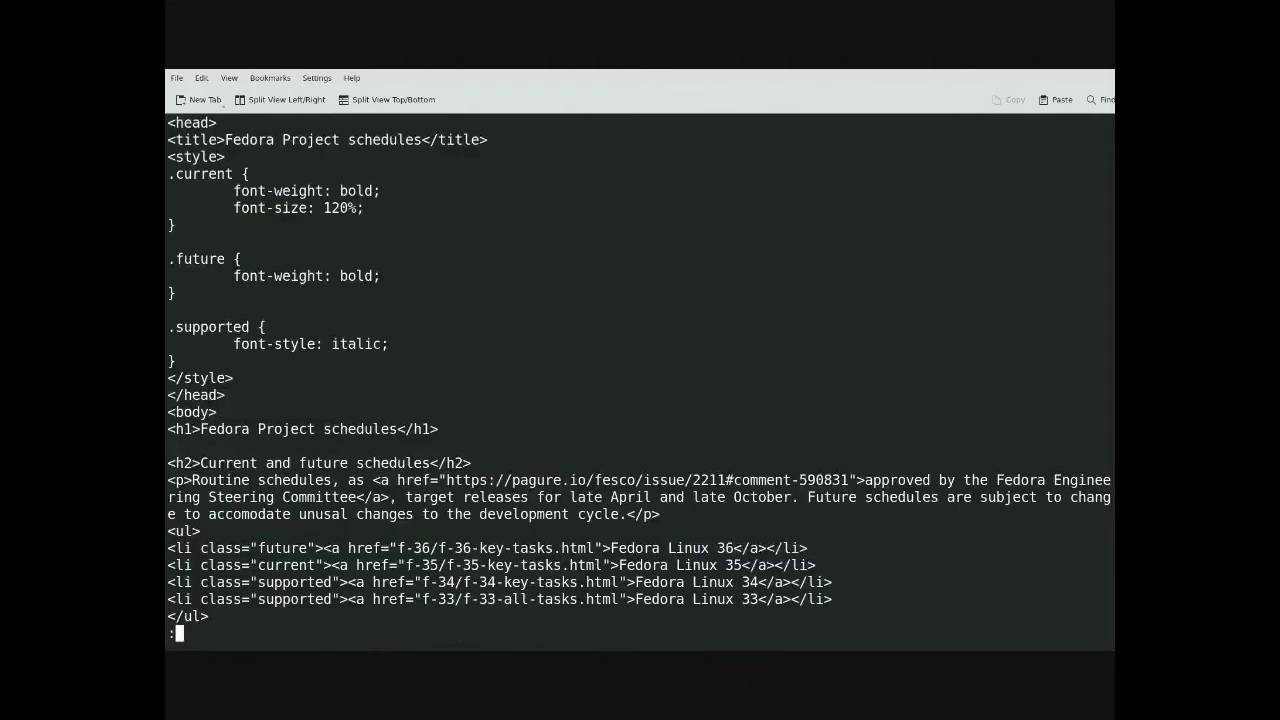
pyautogui.press('Down')
pyautogui.press('Up')
pyautogui.press('Up')
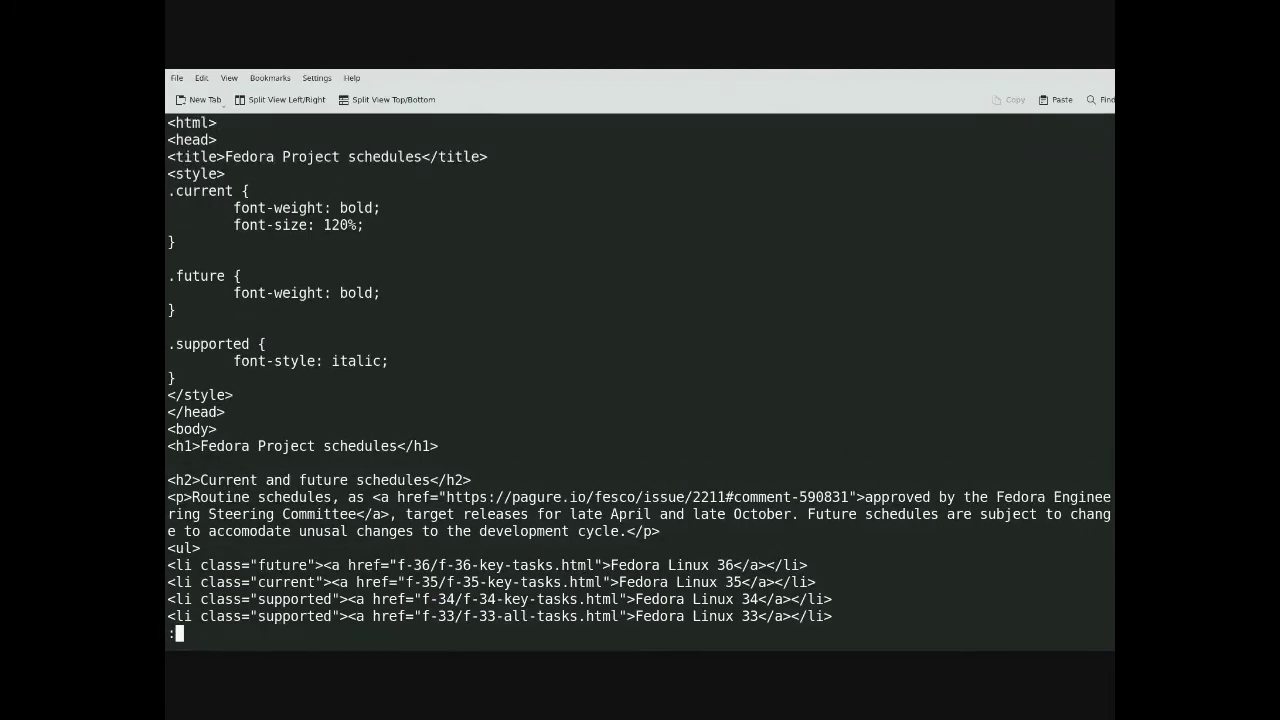
pyautogui.press('Down')
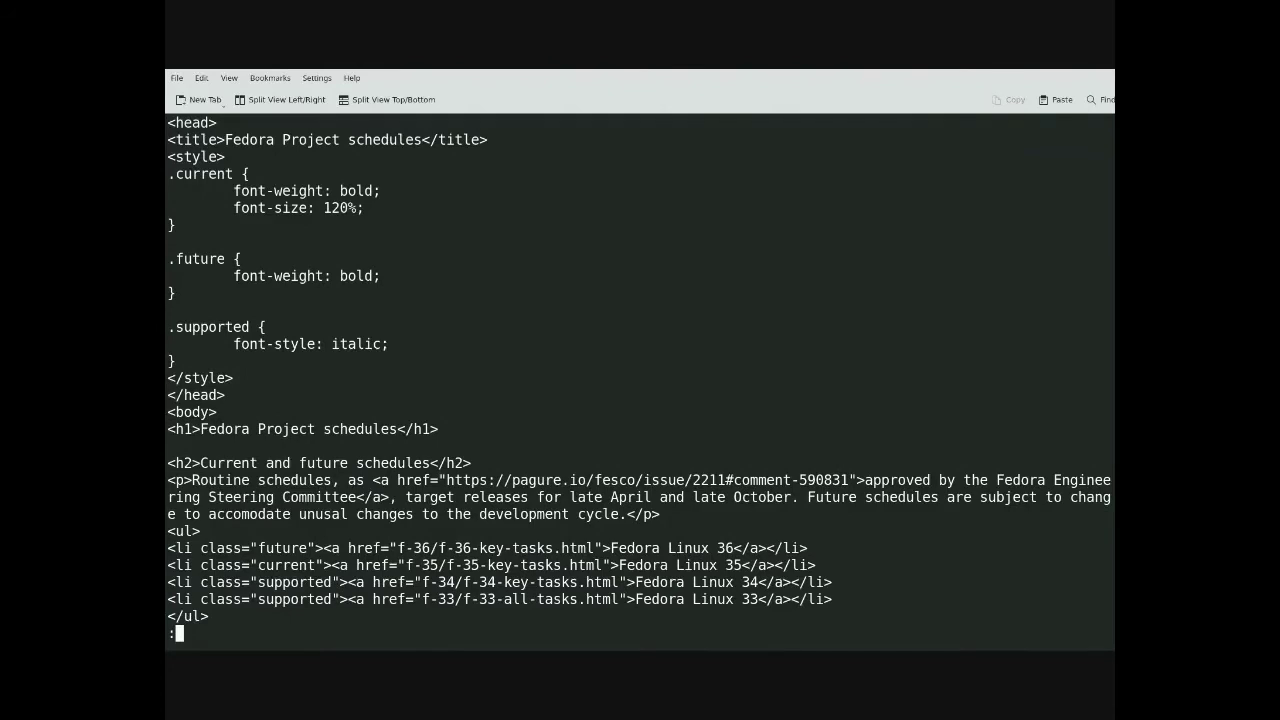
pyautogui.press('Down')
pyautogui.press('Down')
pyautogui.press('Down')
pyautogui.press('Down')
pyautogui.press('Down')
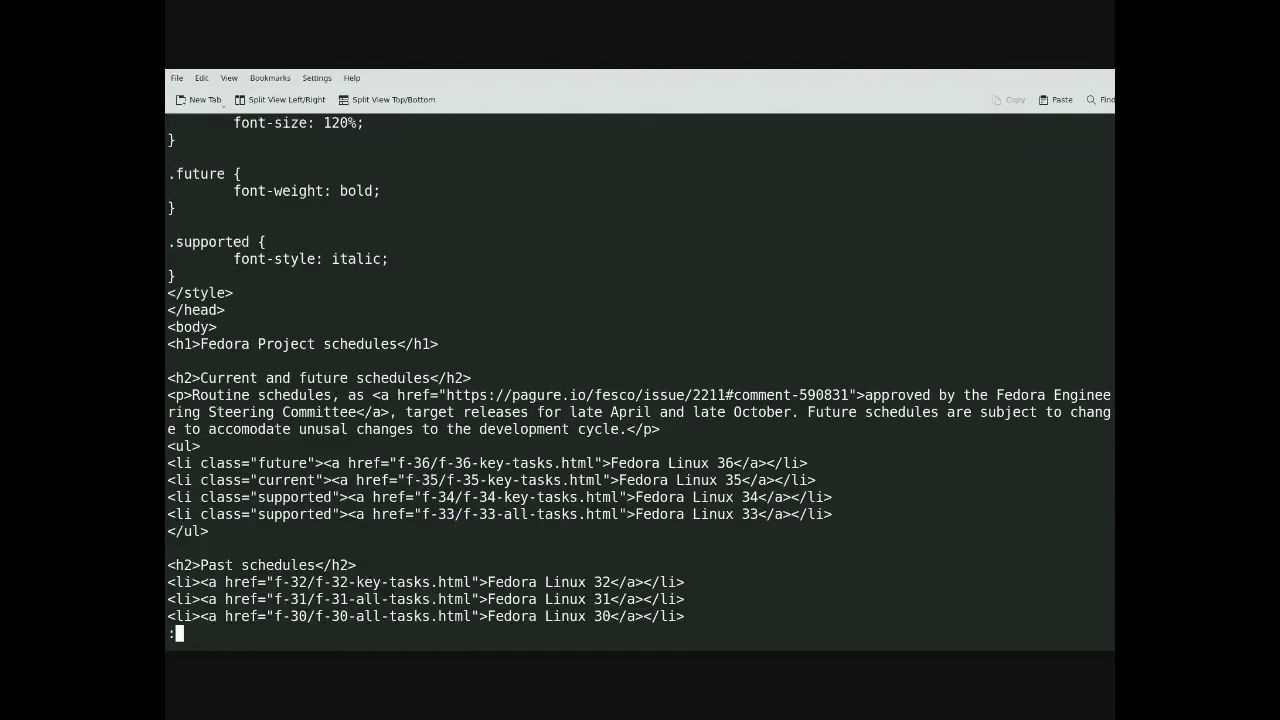
pyautogui.press('Down')
pyautogui.press('Down')
pyautogui.press('Down')
pyautogui.press('Down')
pyautogui.press('Down')
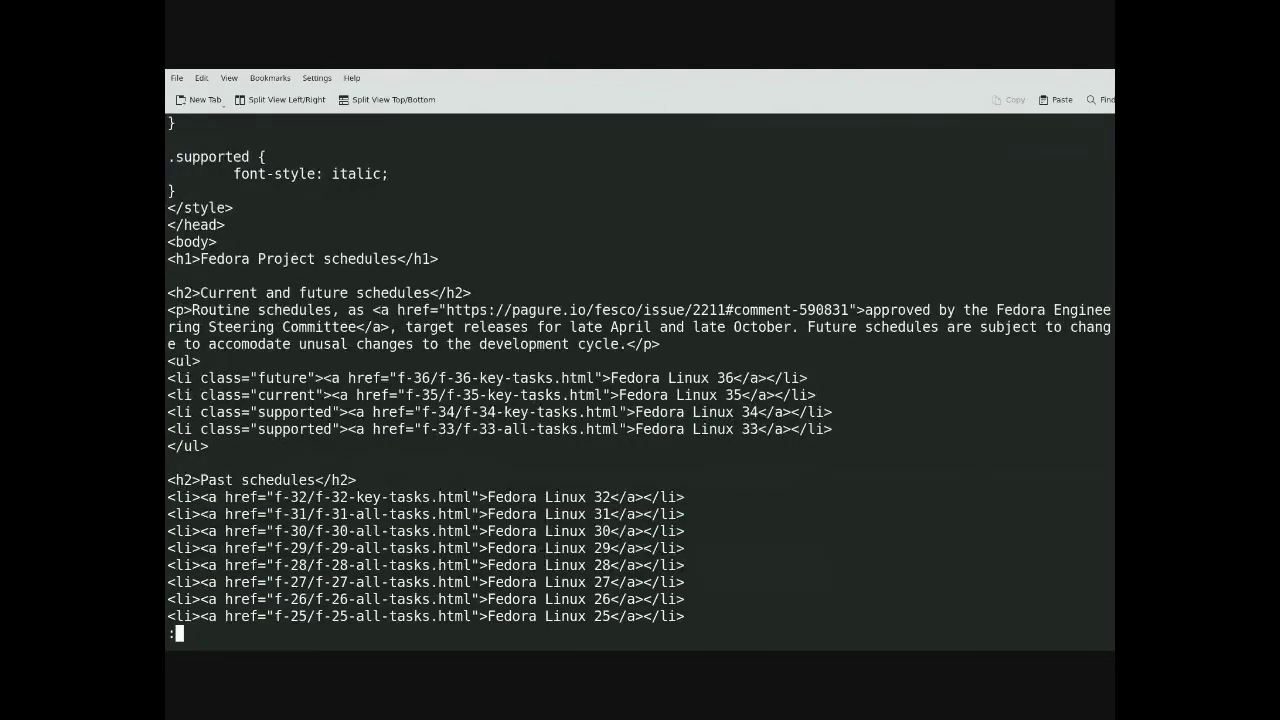
pyautogui.write('q')
pyautogui.write('less ')
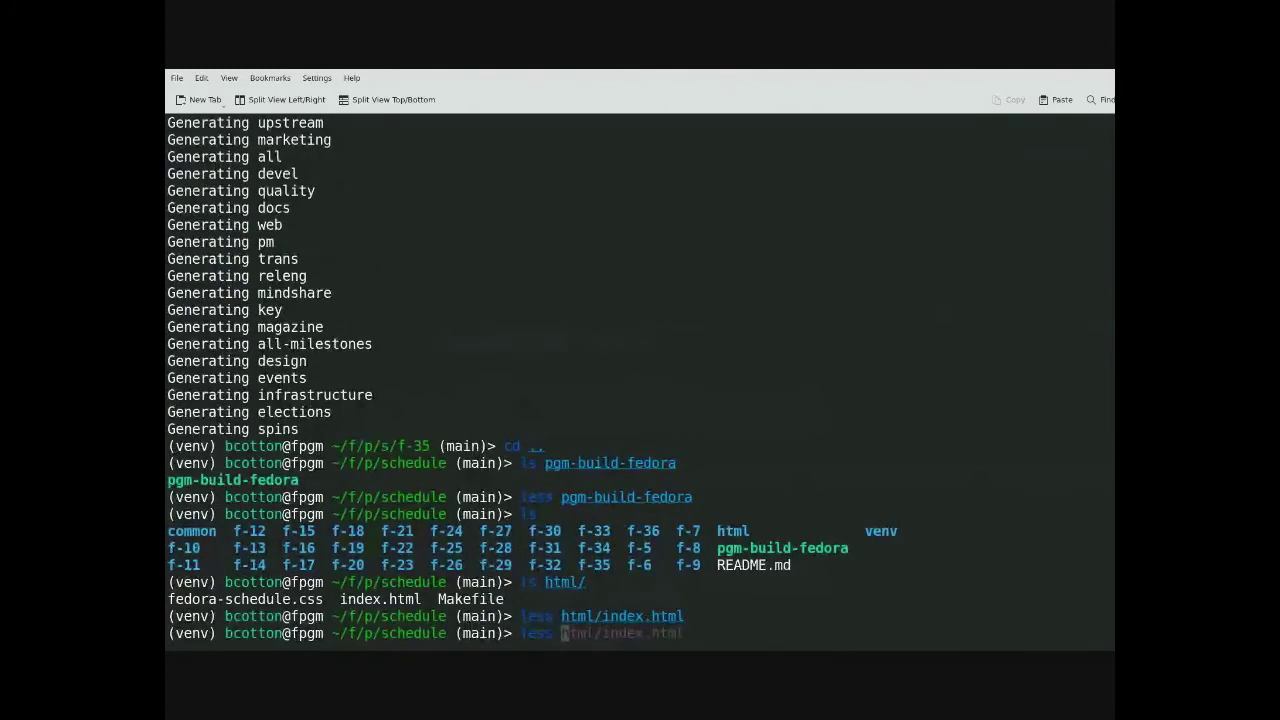
pyautogui.write('html/')
pyautogui.press('Tab')
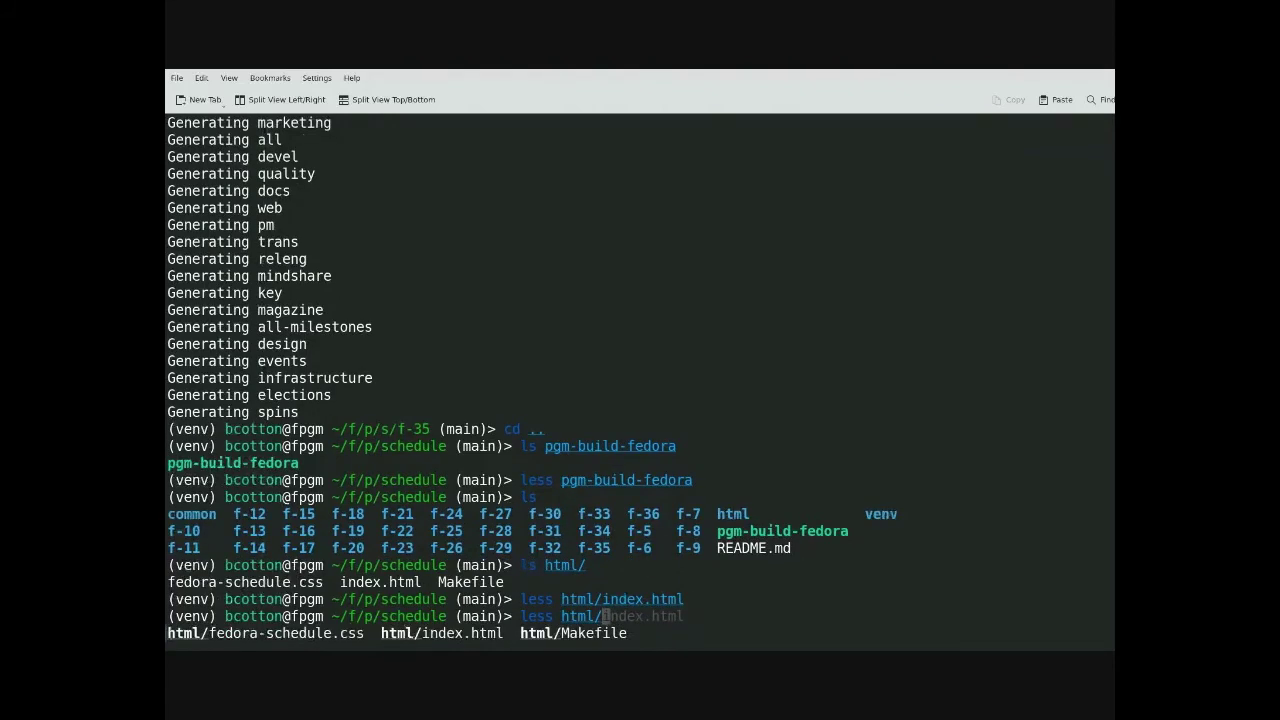
pyautogui.write('fe')
pyautogui.press('Tab')
pyautogui.press('Return')
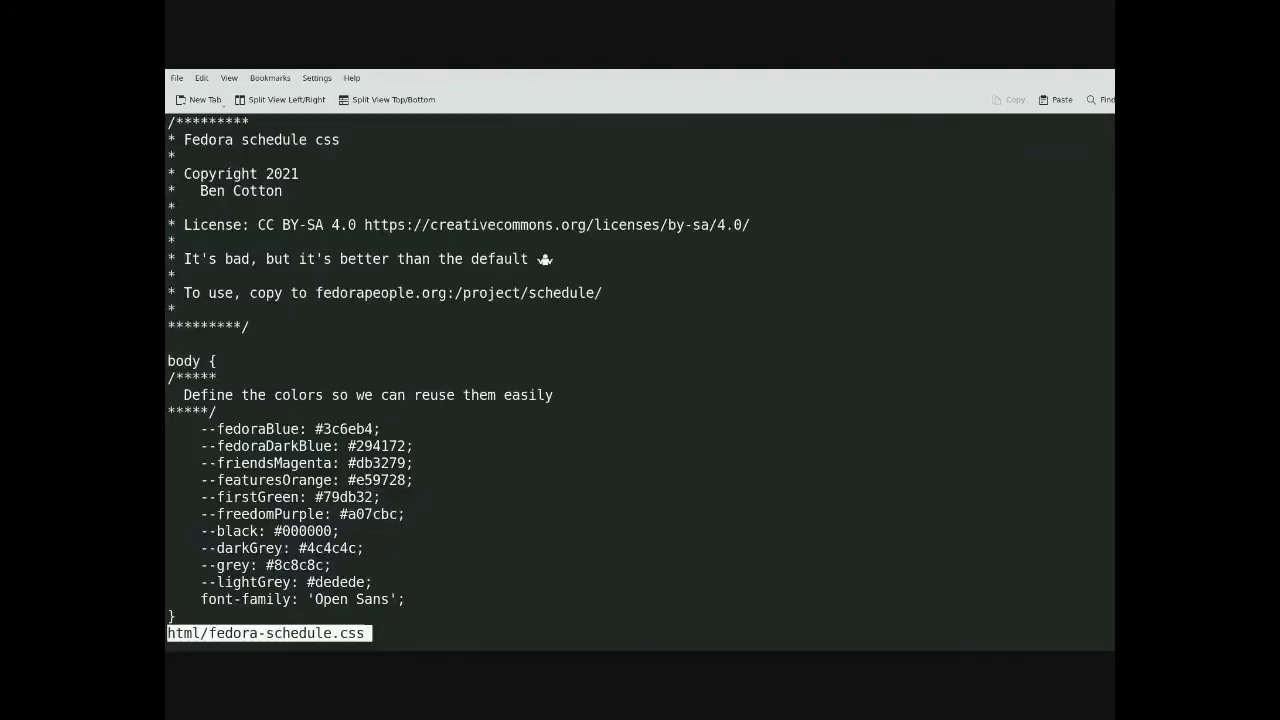
pyautogui.press('Down')
pyautogui.press('Down')
pyautogui.press('Down')
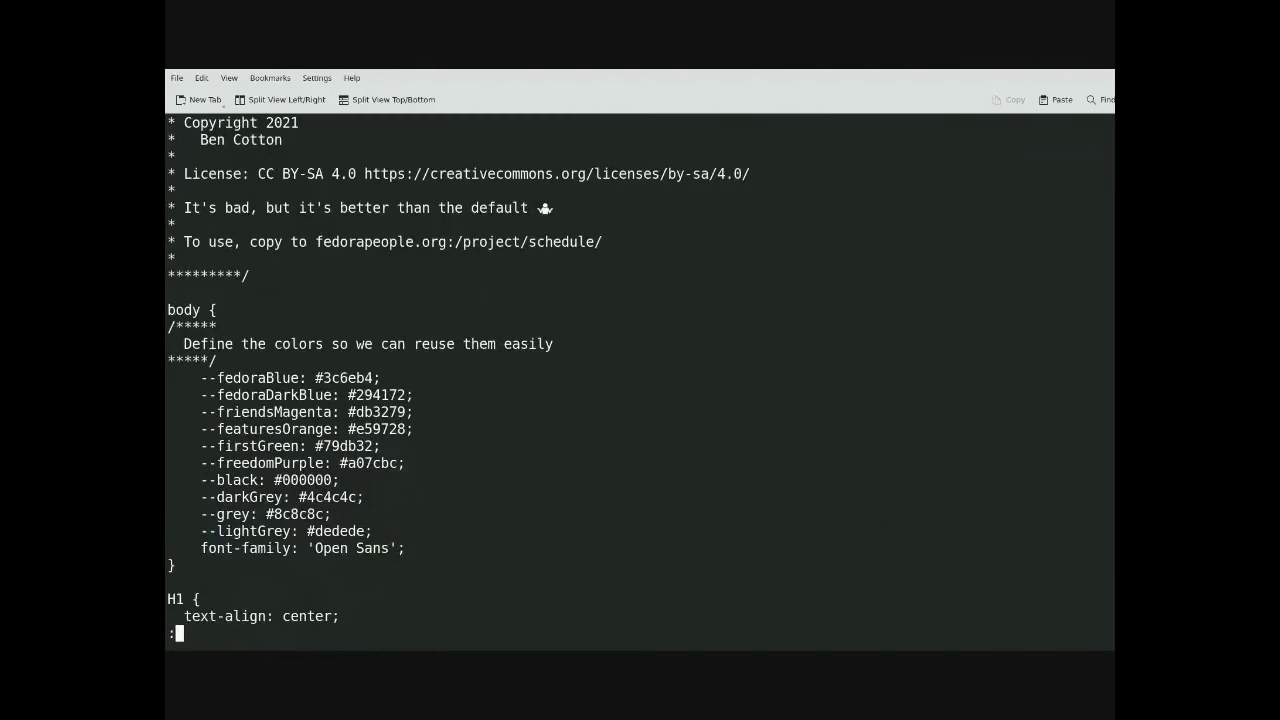
pyautogui.press('Down')
pyautogui.press('Down')
pyautogui.press('Down')
pyautogui.press('Down')
pyautogui.press('Down')
pyautogui.press('Down')
pyautogui.press('Down')
pyautogui.press('Down')
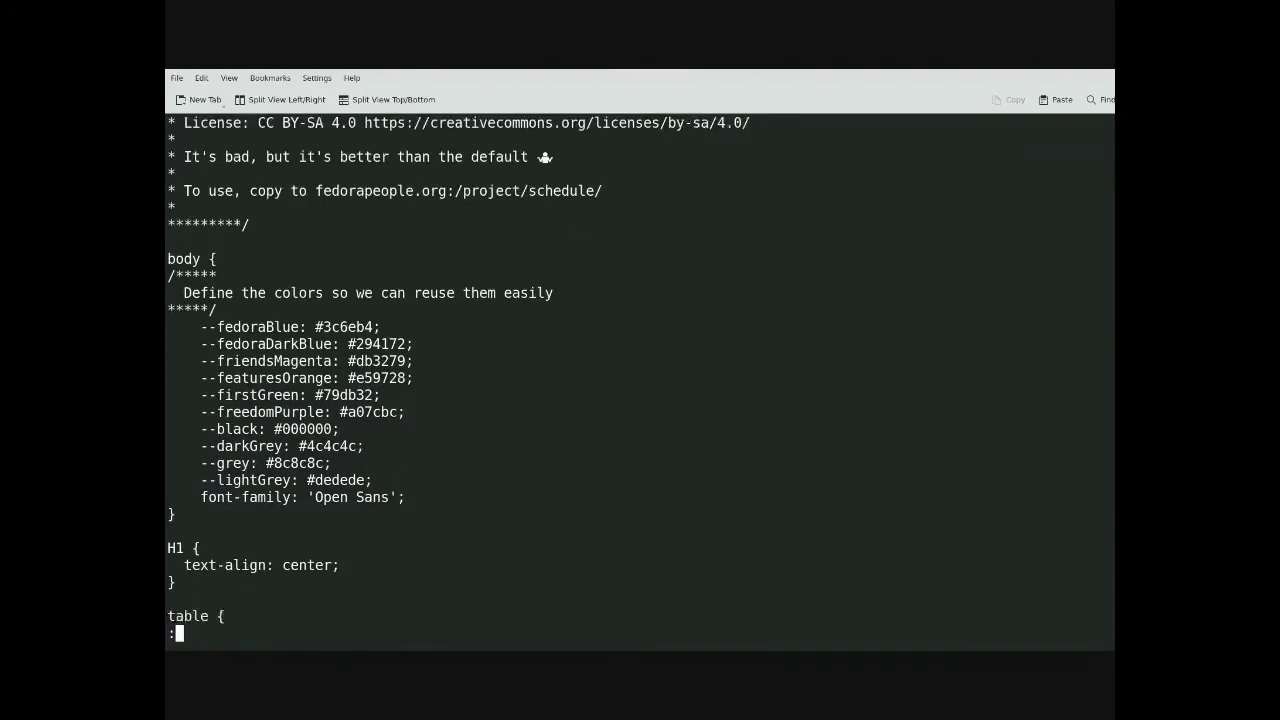
pyautogui.press('Down')
pyautogui.press('Down')
pyautogui.press('Down')
pyautogui.press('Down')
pyautogui.press('Down')
pyautogui.press('Down')
pyautogui.press('Down')
pyautogui.press('Down')
pyautogui.press('Down')
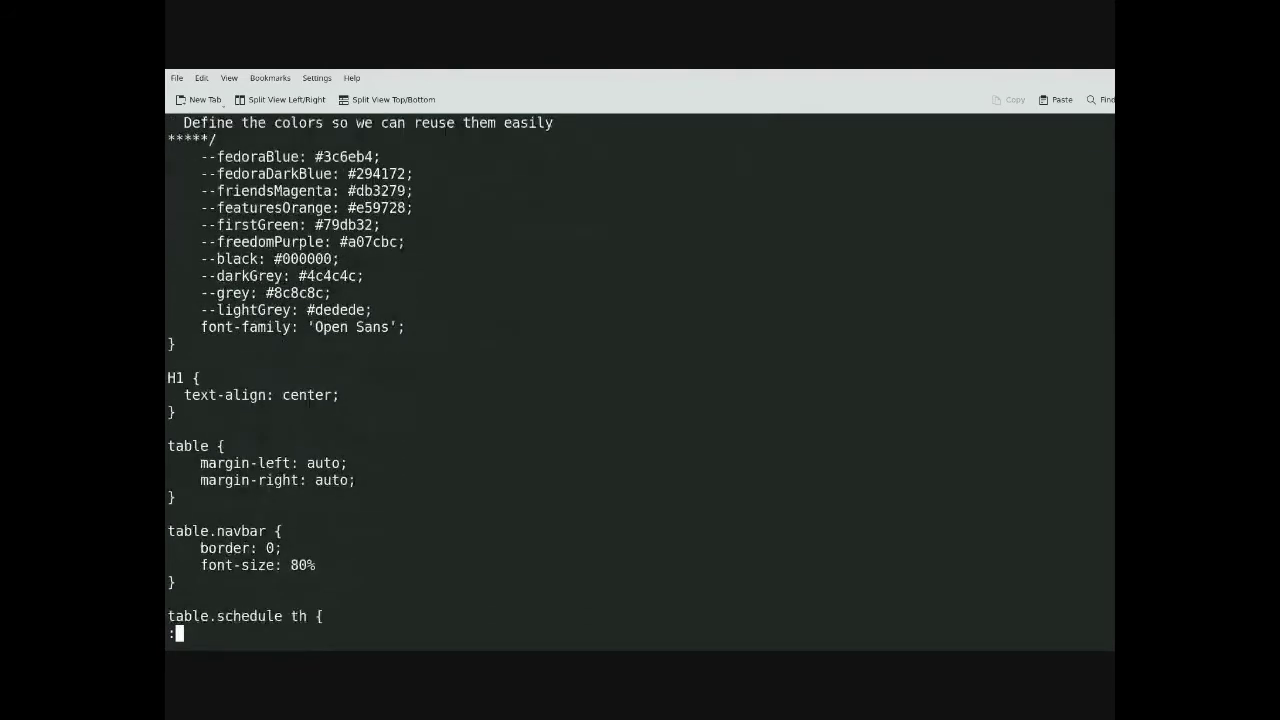
pyautogui.press('Down')
pyautogui.press('Down')
pyautogui.press('Down')
pyautogui.press('Down')
pyautogui.press('Down')
pyautogui.press('Down')
pyautogui.press('Down')
pyautogui.press('Down')
pyautogui.press('Down')
pyautogui.press('Down')
pyautogui.press('Down')
pyautogui.press('Down')
pyautogui.press('Down')
pyautogui.press('Down')
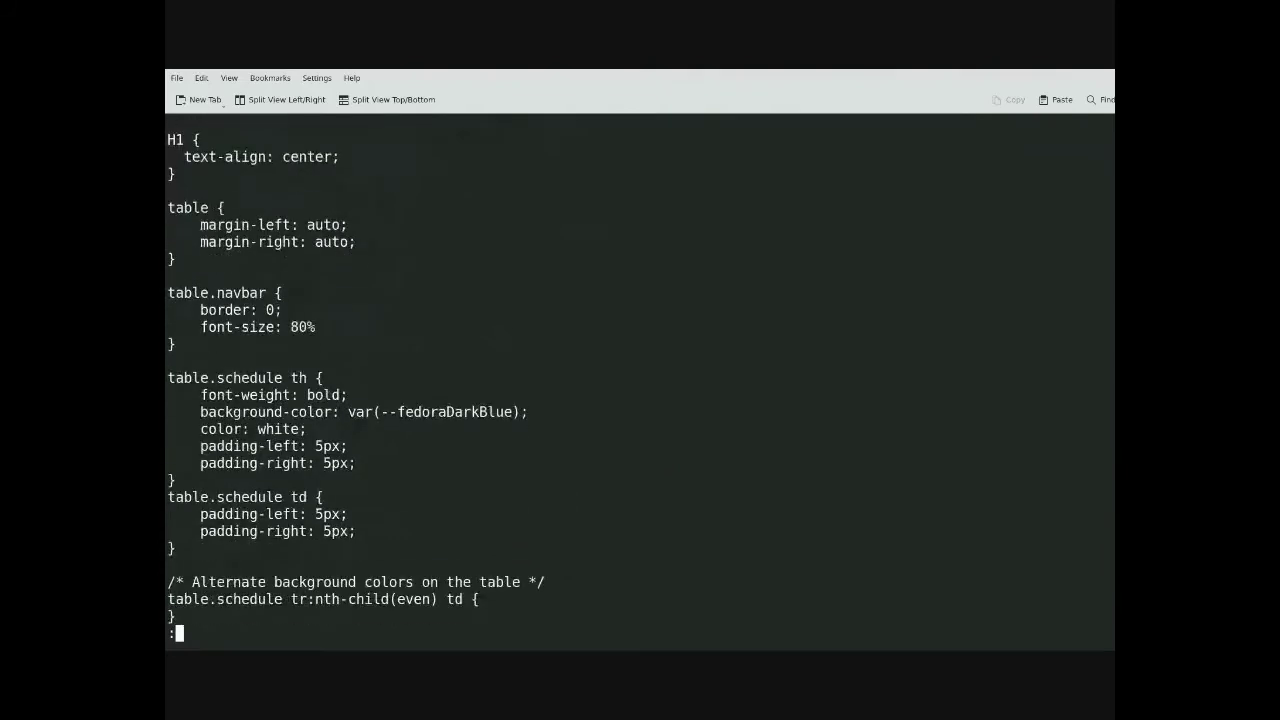
pyautogui.press('Down')
pyautogui.press('Down')
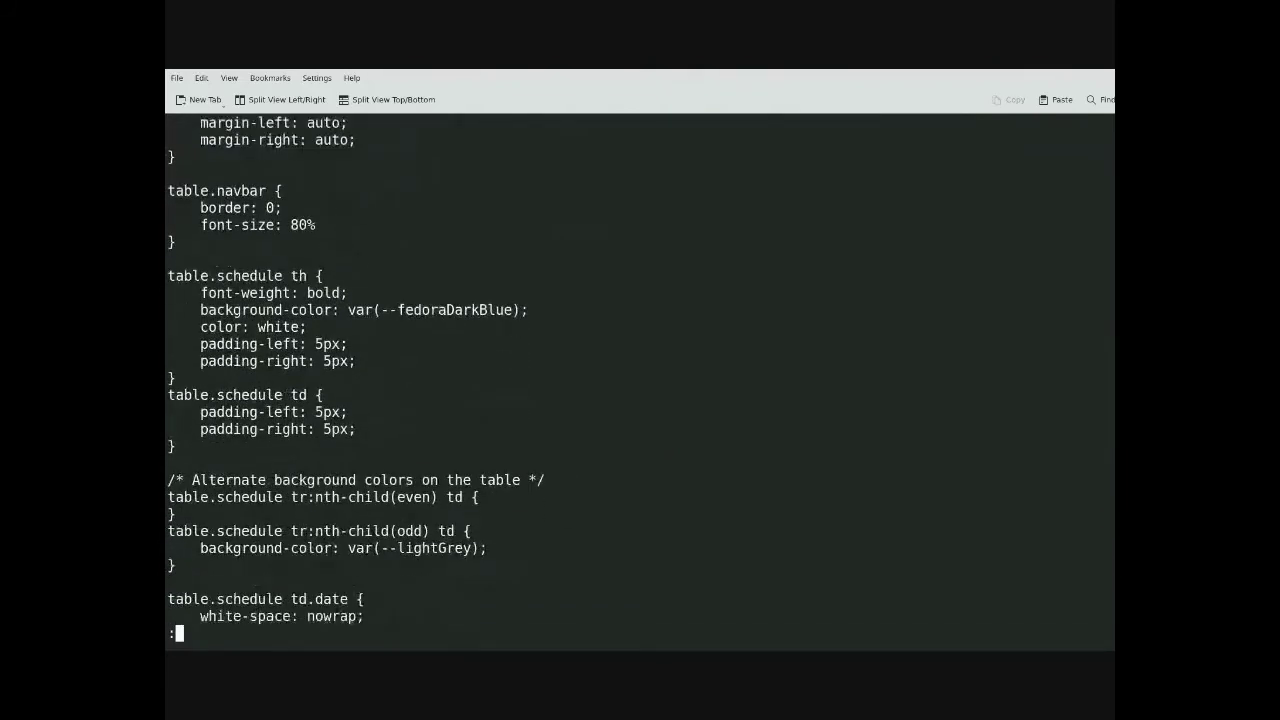
pyautogui.press('q')
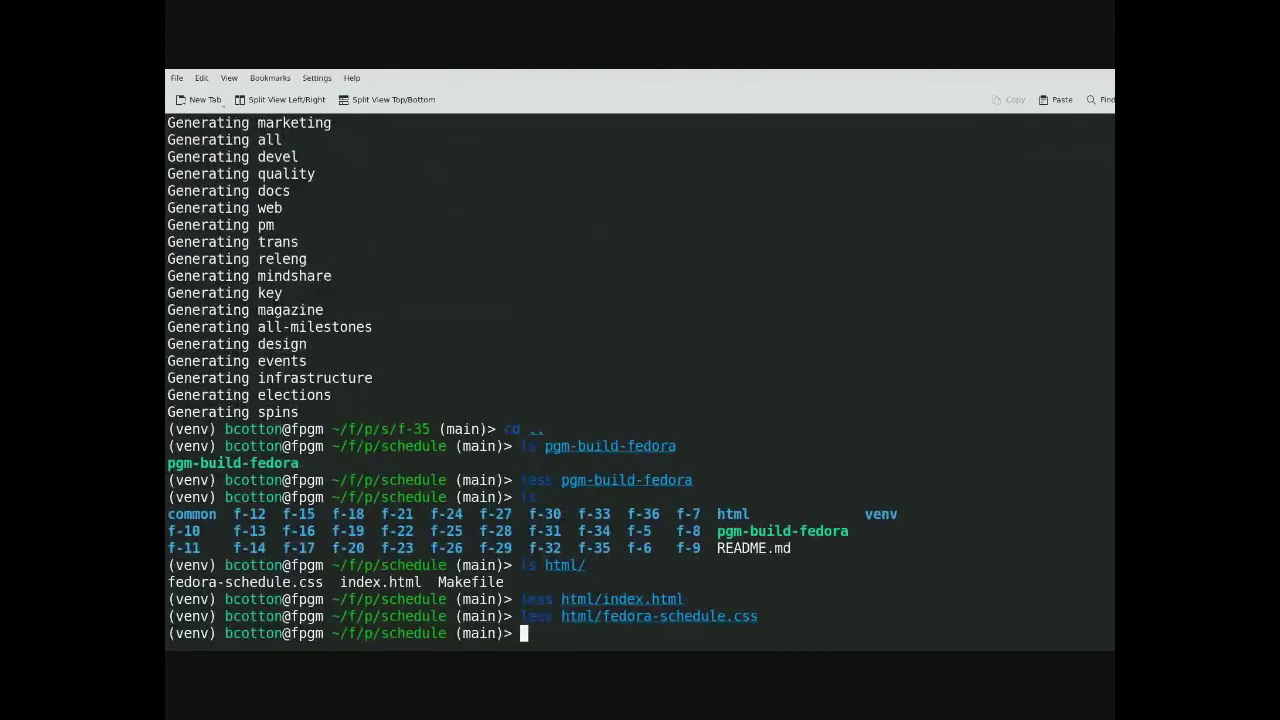
pyautogui.write('less ')
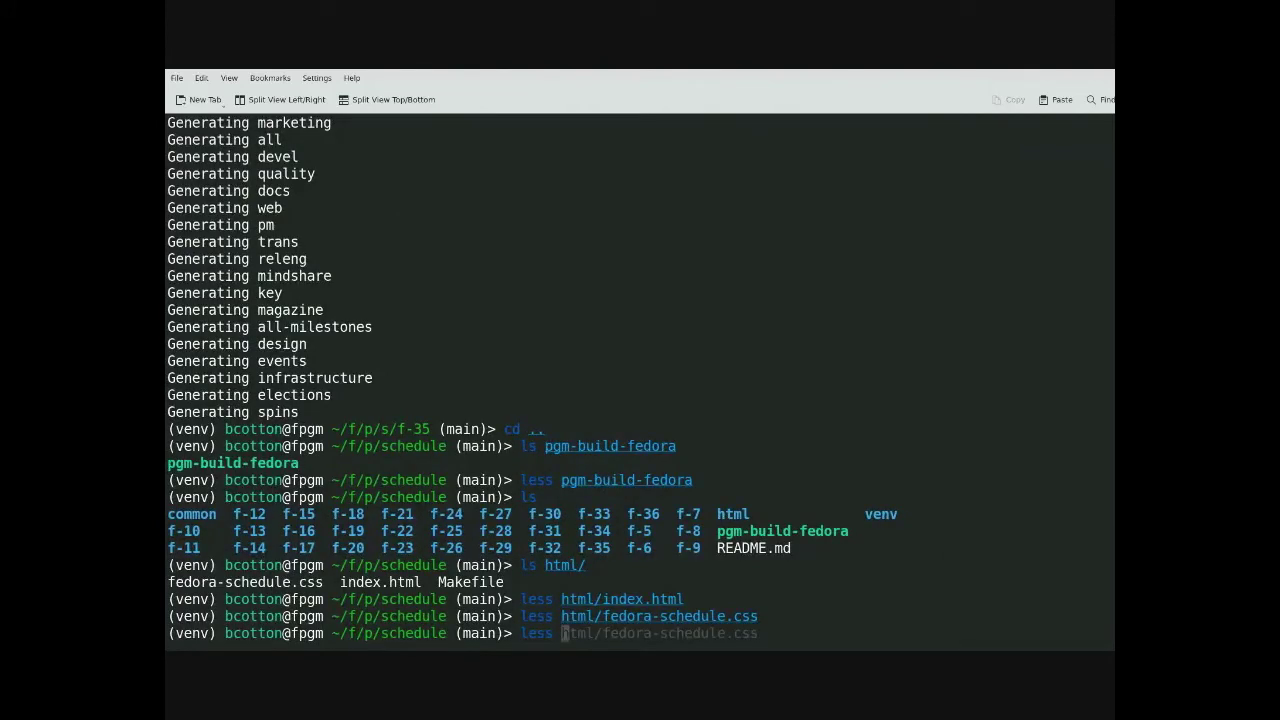
pyautogui.write('html/M')
pyautogui.press('Tab')
pyautogui.press('Return')
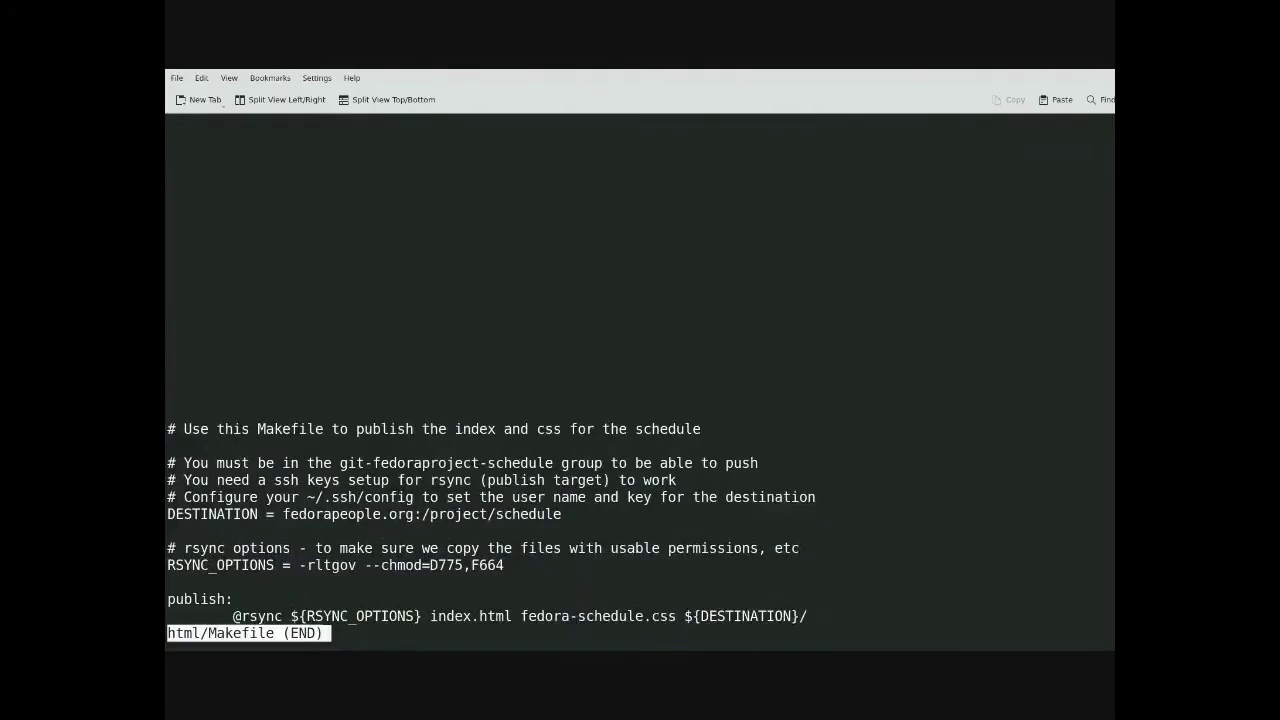
pyautogui.press('space')
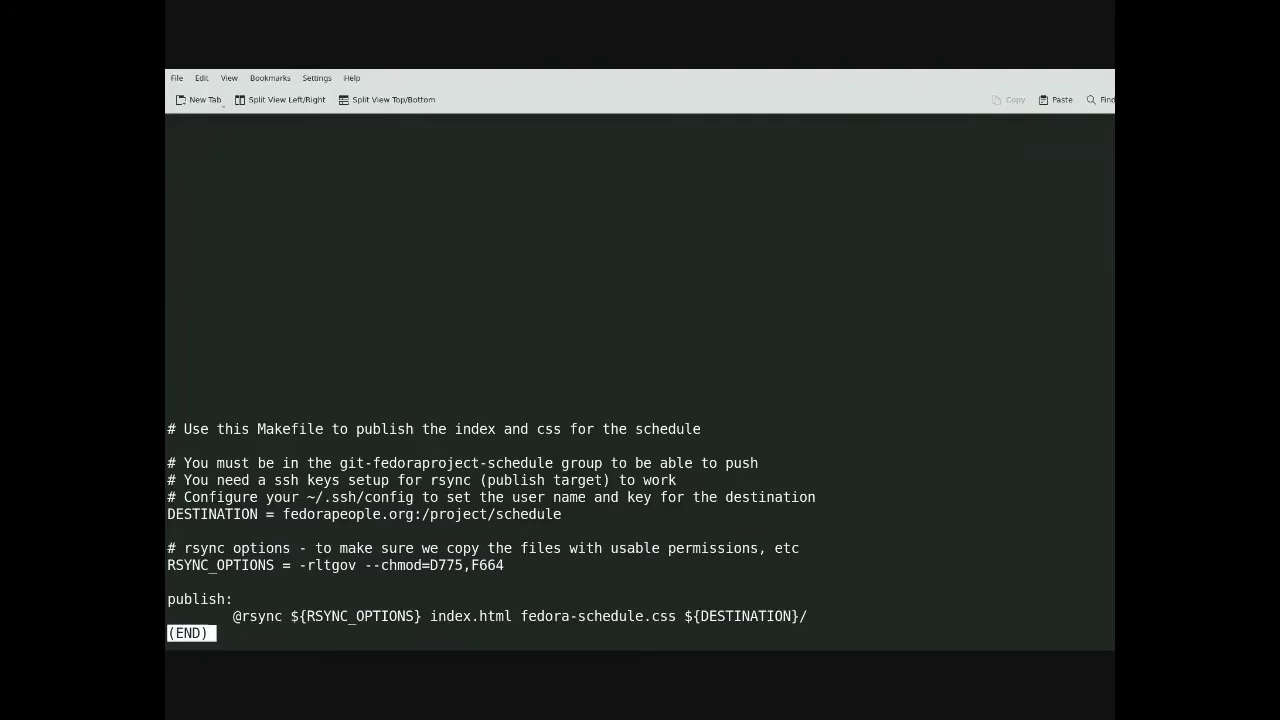
# Close the Makefile and open html/index.html in vi.
pyautogui.press('q')
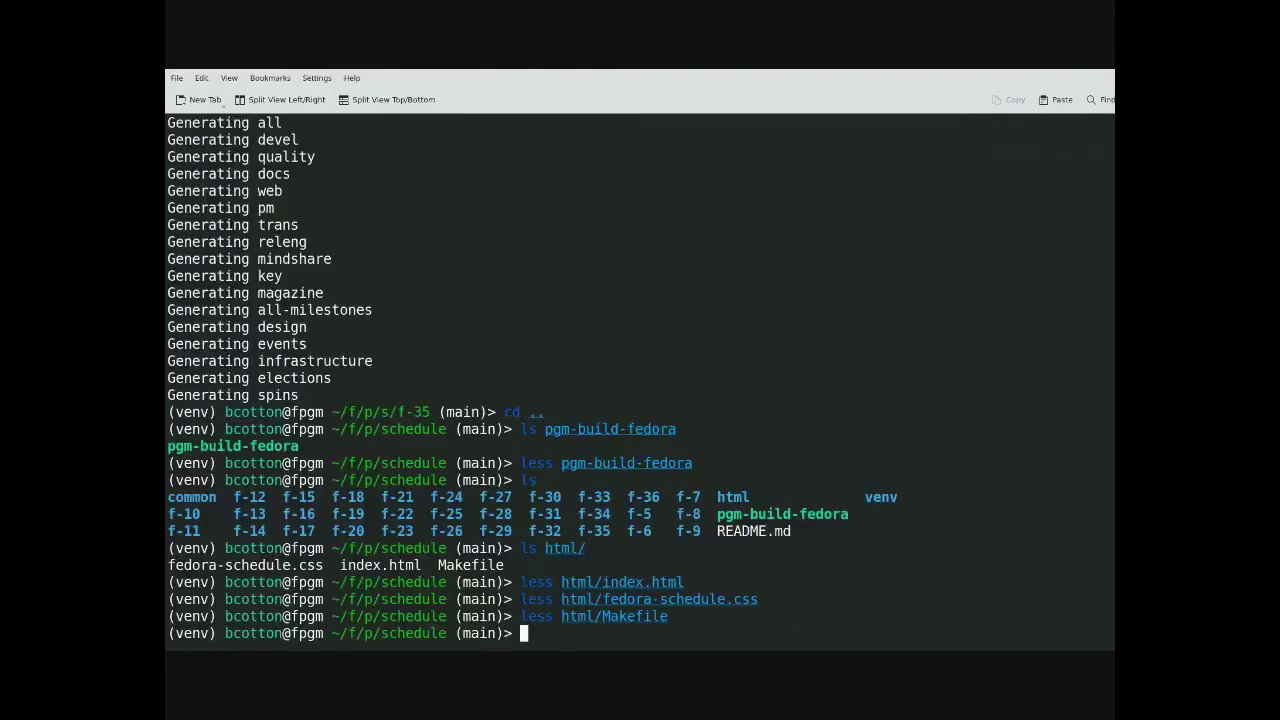
pyautogui.press('Up')
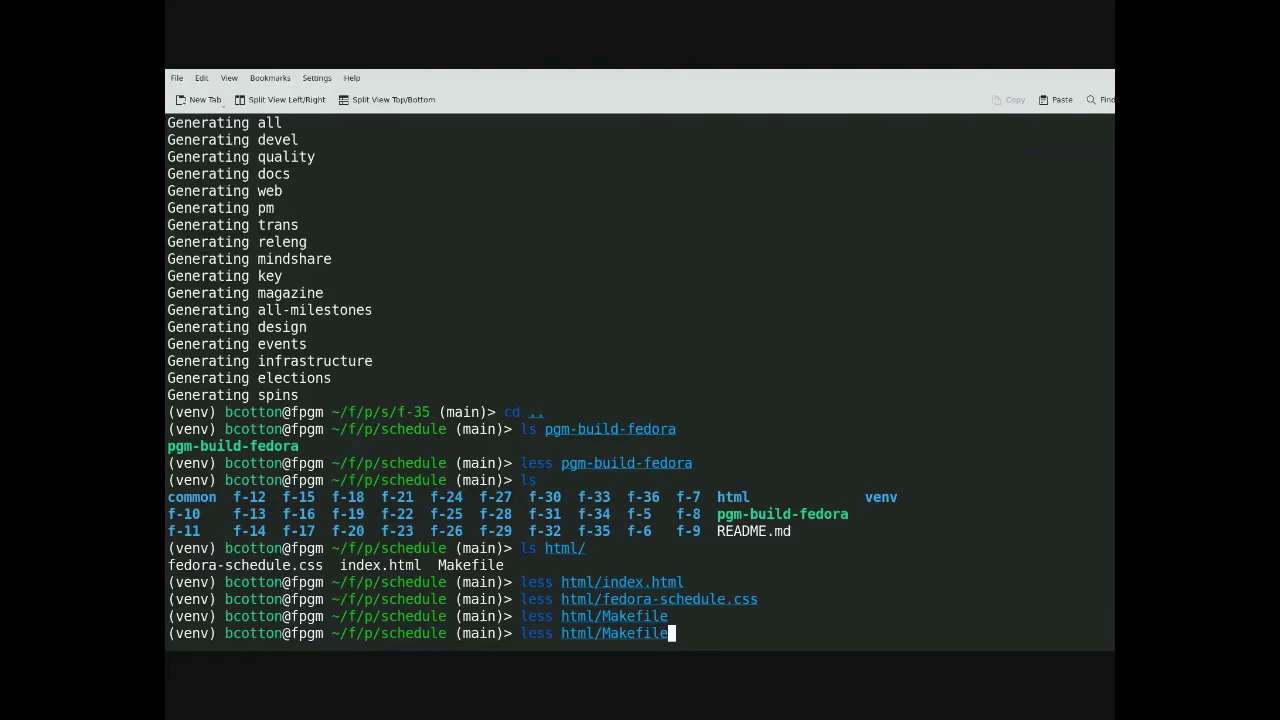
pyautogui.hotkey('ctrl', 'u')
pyautogui.write('vi html/index.html')
pyautogui.press('Return')
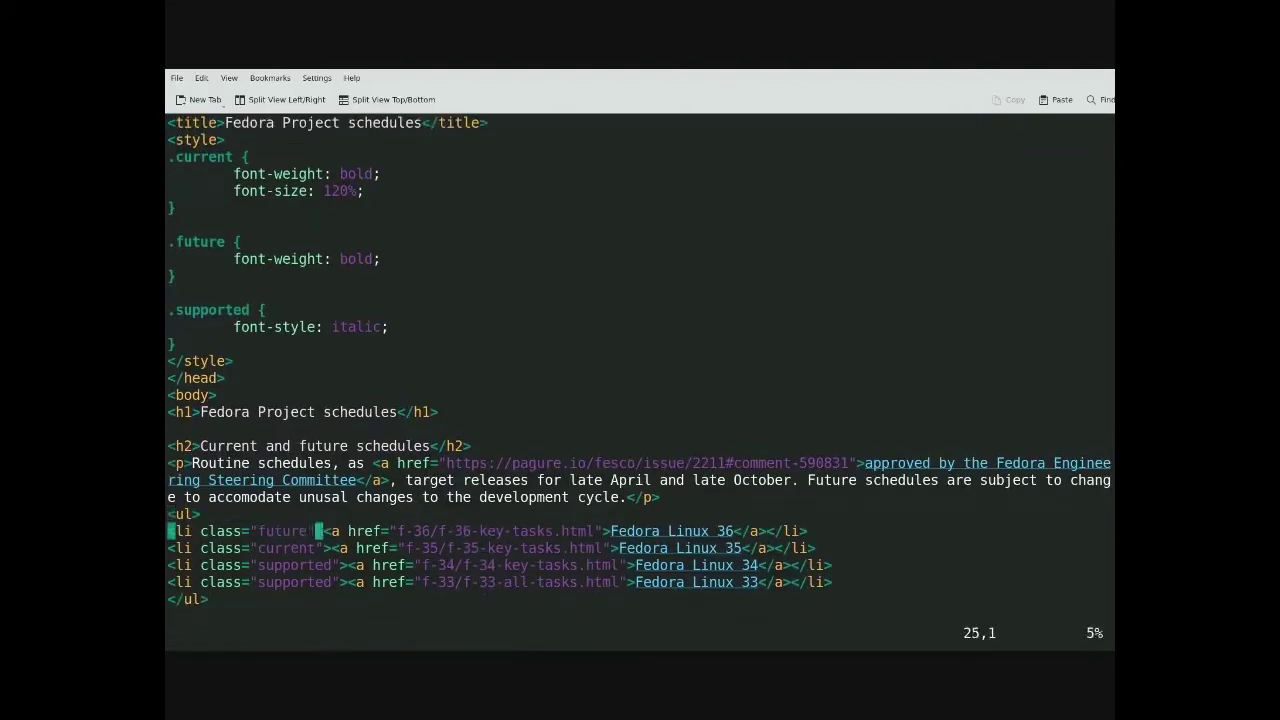
# Append '!' to the 'Fedora Project schedules' heading and save with :wq.
pyautogui.press('k')
pyautogui.press('k')
pyautogui.press('j')
pyautogui.press('k')
pyautogui.press('k')
pyautogui.press('k')
pyautogui.press('k')
pyautogui.press('l')
pyautogui.press('l')
pyautogui.press('l')
pyautogui.press('l')
pyautogui.press('l')
pyautogui.press('l')
pyautogui.press('l')
pyautogui.press('l')
pyautogui.press('l')
pyautogui.press('l')
pyautogui.press('l')
pyautogui.press('l')
pyautogui.press('l')
pyautogui.press('l')
pyautogui.press('l')
pyautogui.press('l')
pyautogui.press('l')
pyautogui.press('l')
pyautogui.press('l')
pyautogui.press('l')
pyautogui.write('a!')
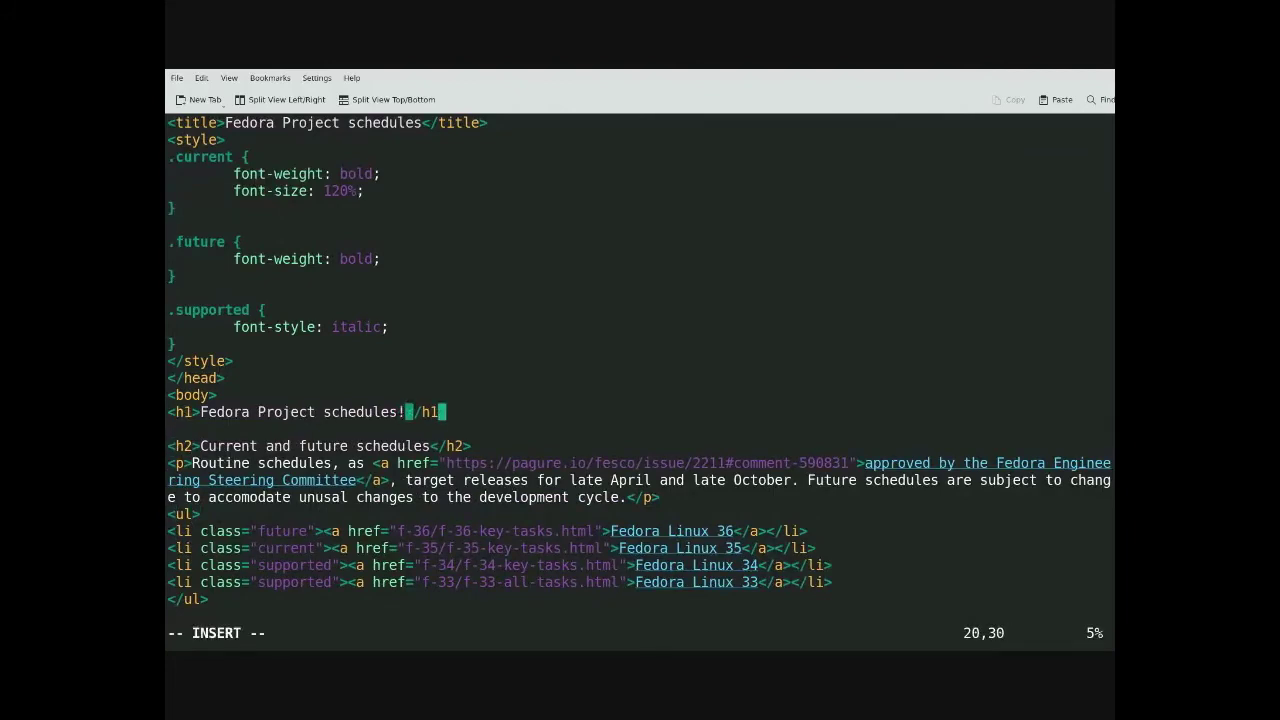
pyautogui.press('Escape')
pyautogui.write(':wq')
pyautogui.press('Return')
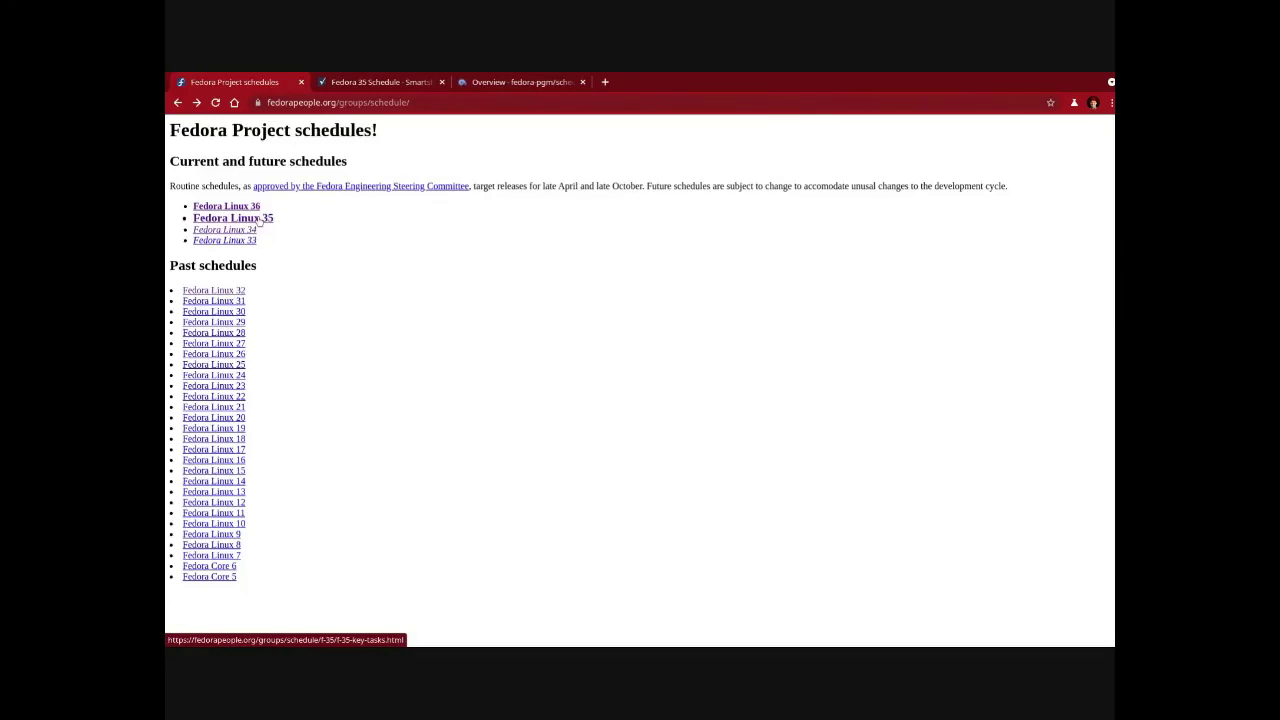
# Open the Fedora Linux 35 Key schedule from the published index page.
pyautogui.click(259, 221)
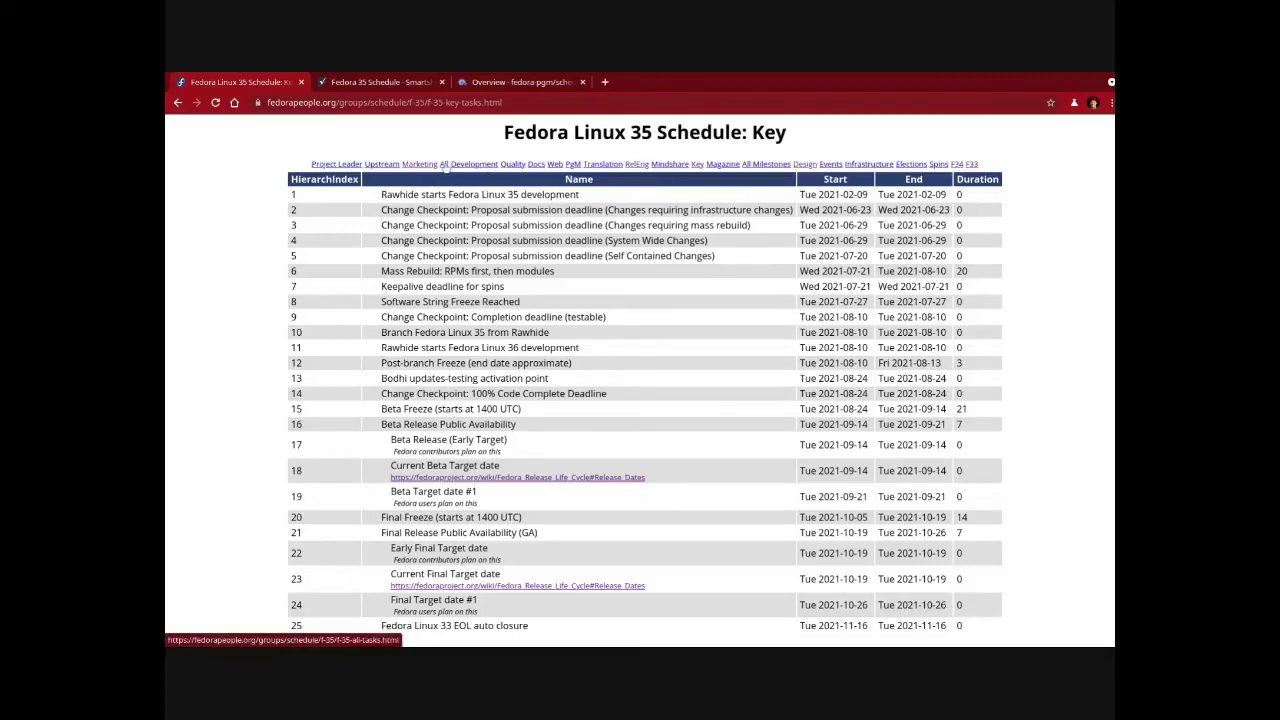
pyautogui.click(350, 166)
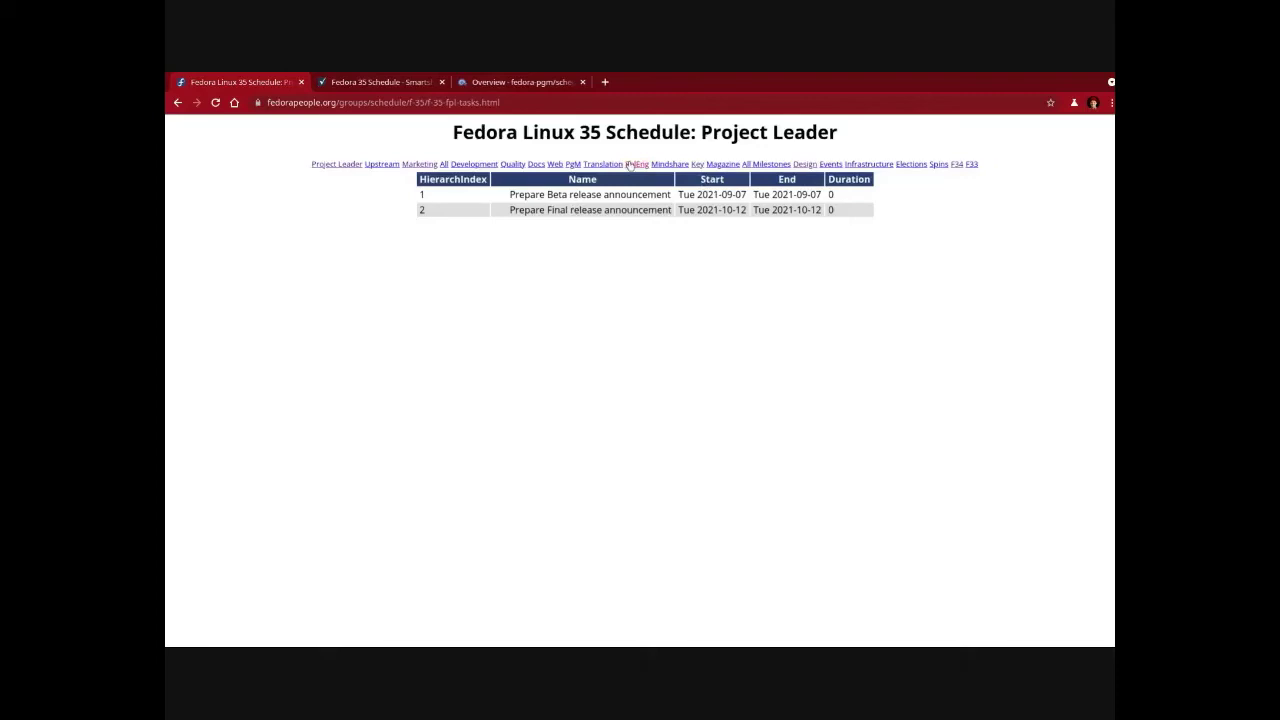
pyautogui.click(636, 164)
pyautogui.scroll(-1, 566, 297)
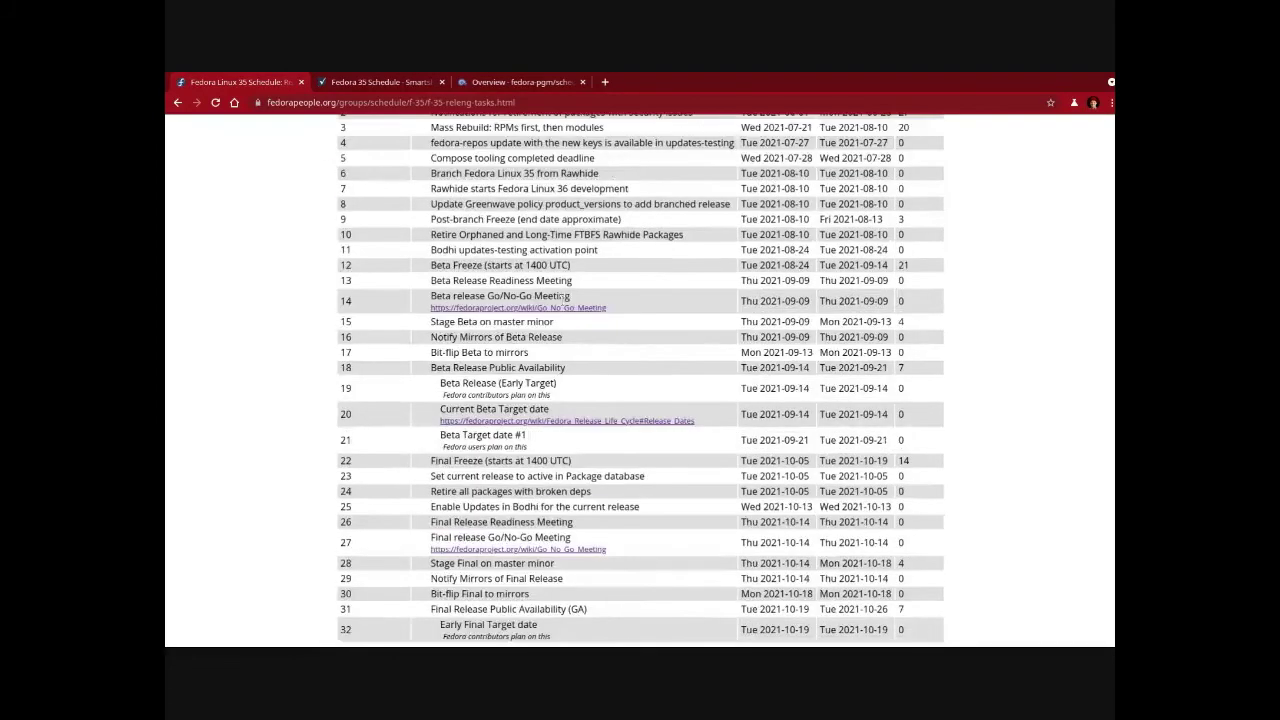
pyautogui.scroll(-1, 566, 297)
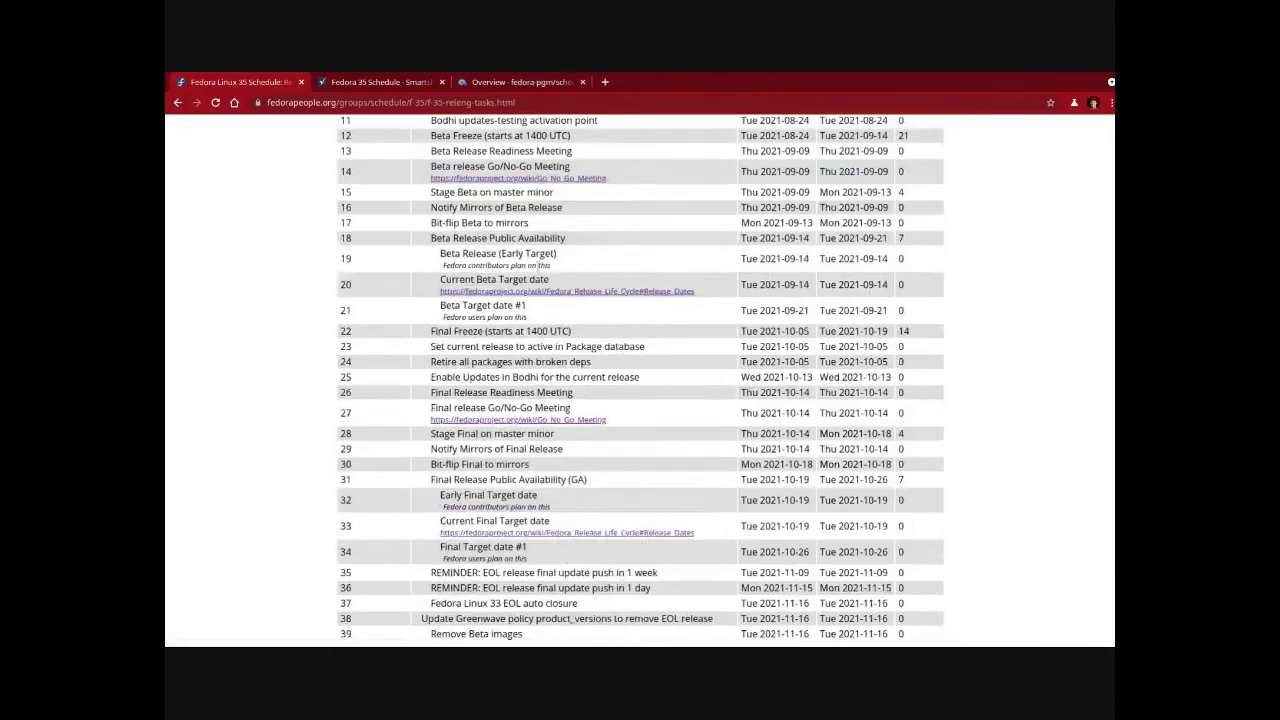
pyautogui.moveTo(548, 265); pyautogui.dragTo(734, 298)
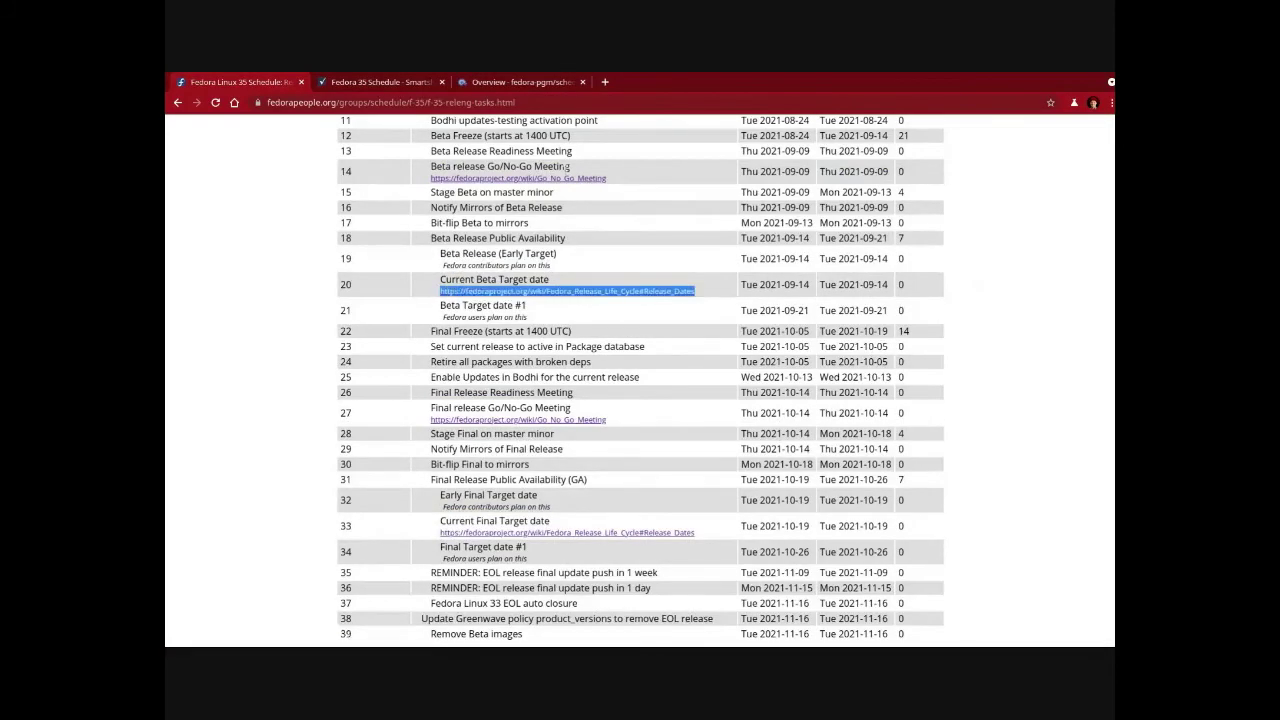
pyautogui.scroll(3, 641, 381)
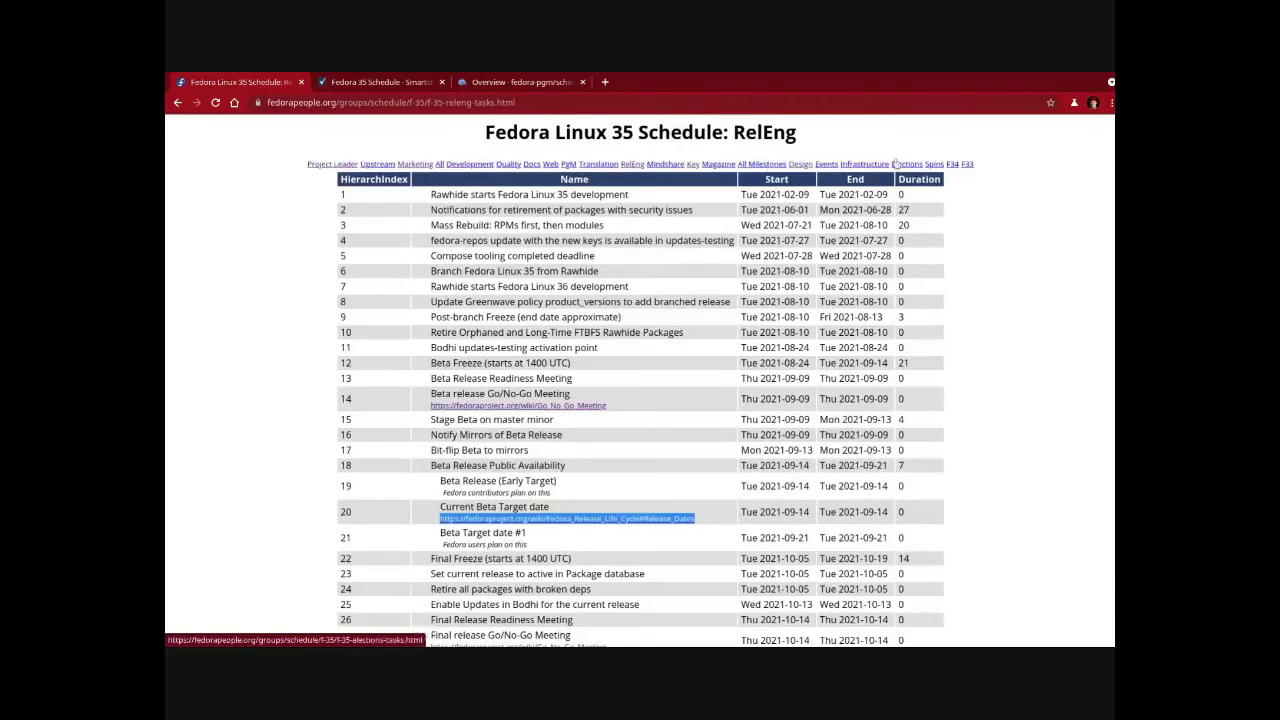
pyautogui.click(439, 165)
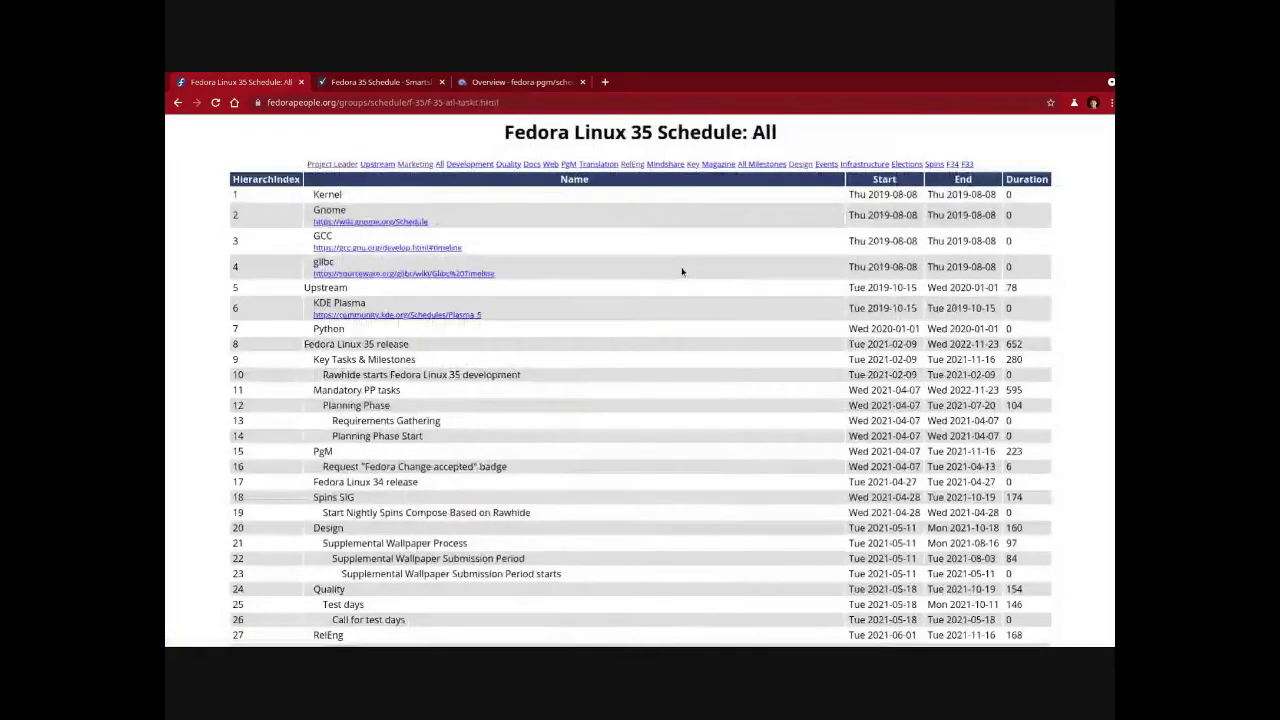
pyautogui.scroll(-4, 682, 271)
pyautogui.scroll(-12, 682, 271)
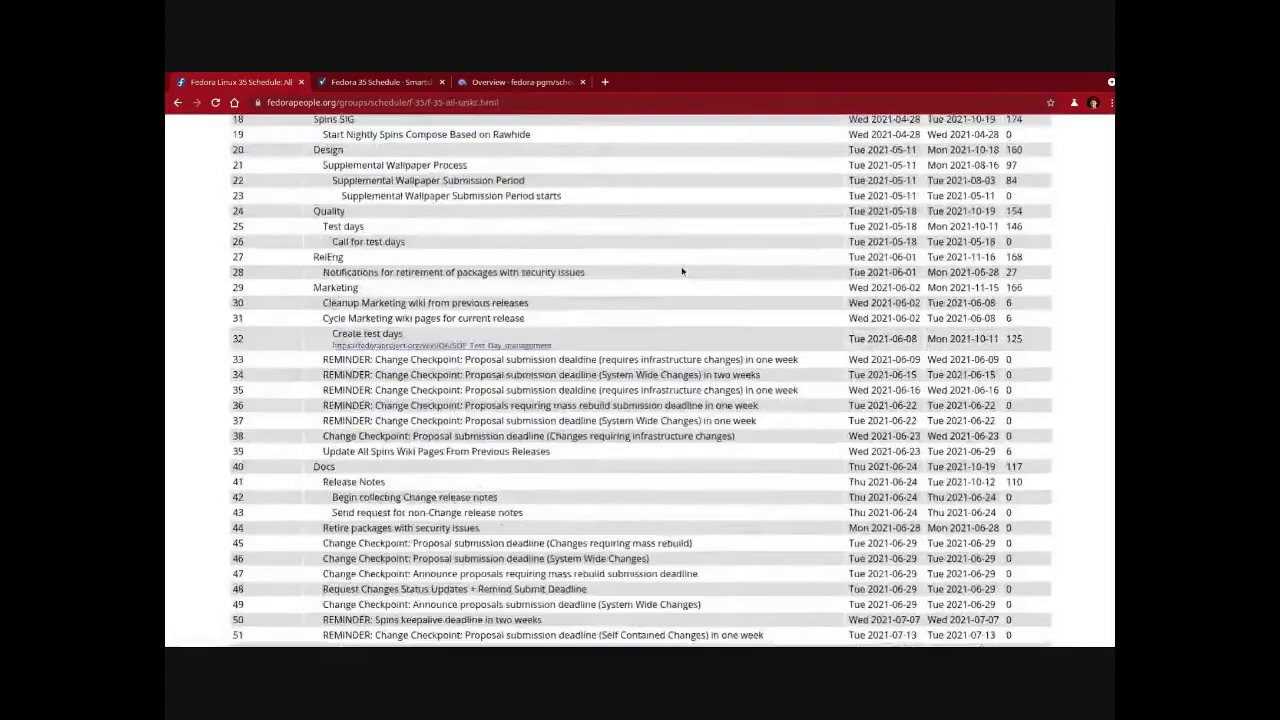
pyautogui.scroll(-20, 682, 271)
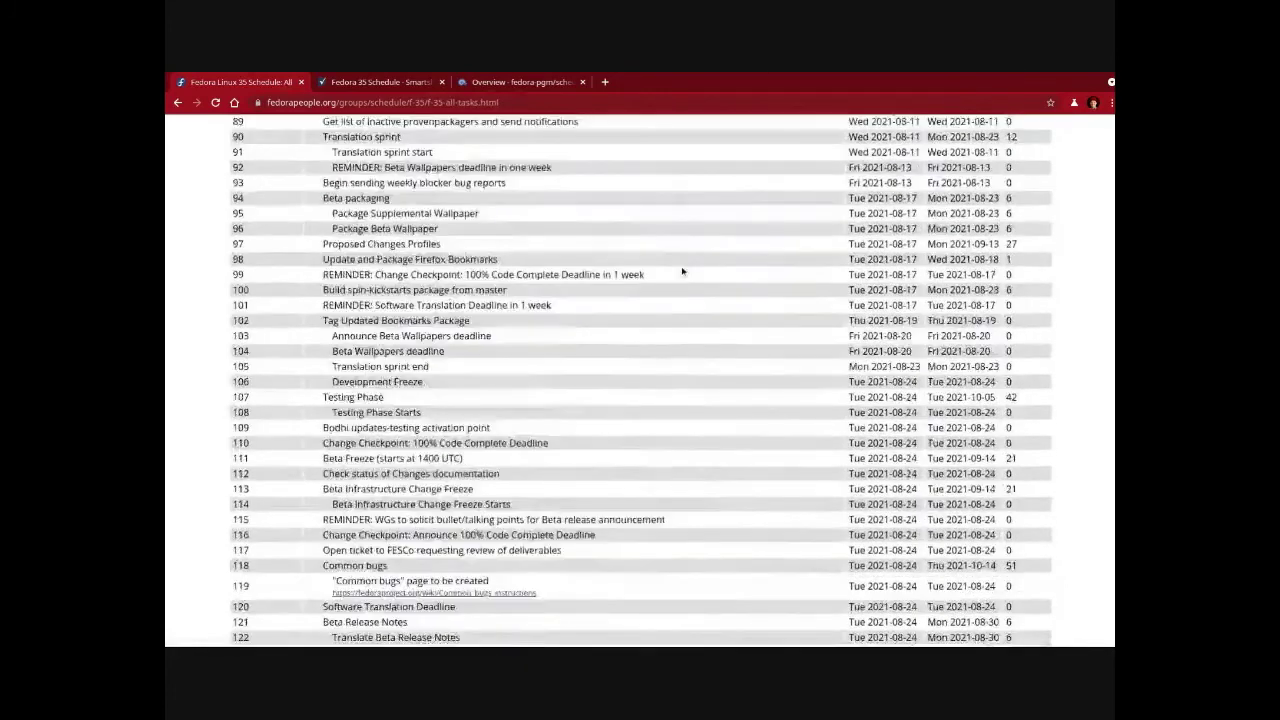
pyautogui.scroll(-14, 682, 271)
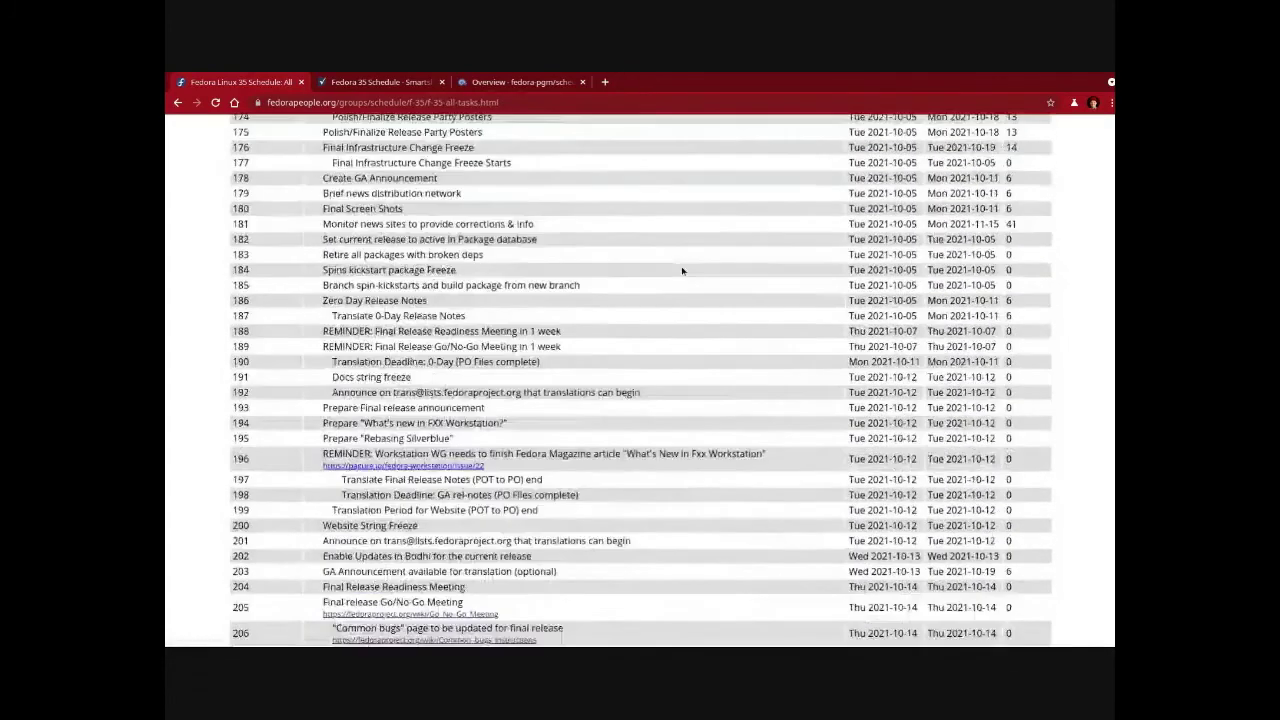
pyautogui.click(178, 104)
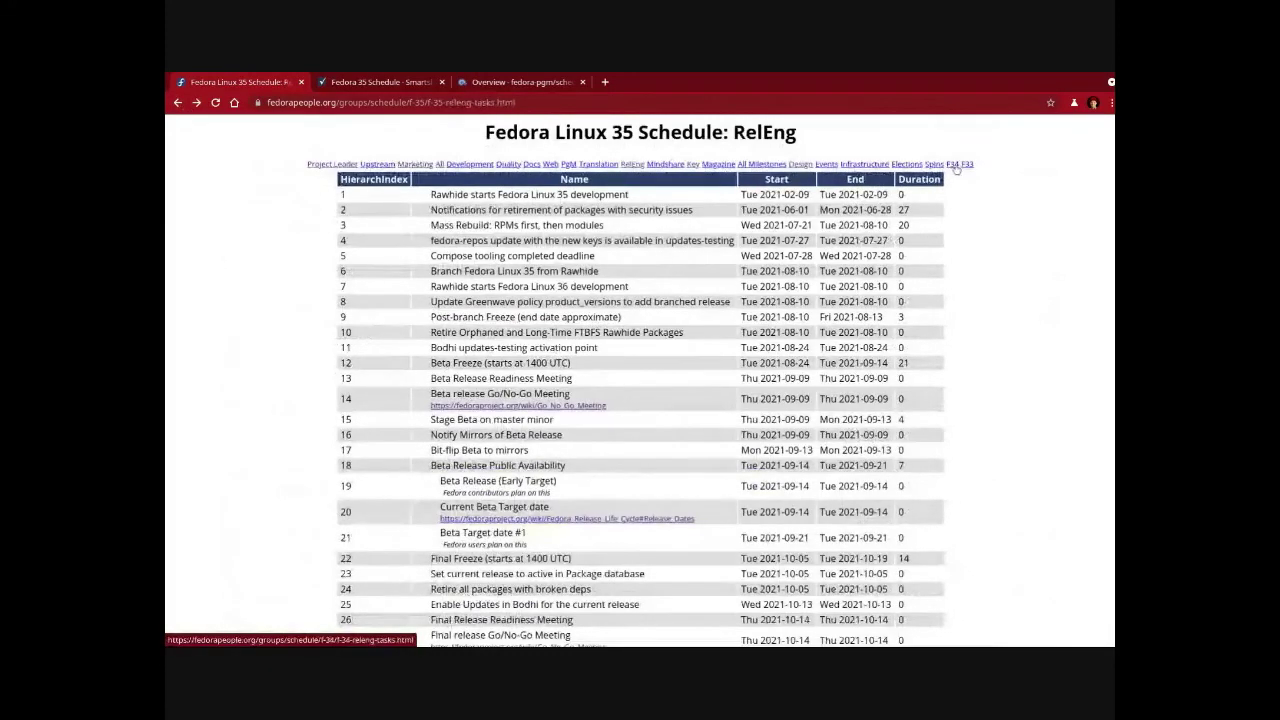
# Open the Fedora 34 RelEng schedule, then switch to its Quality team page.
pyautogui.click(952, 164)
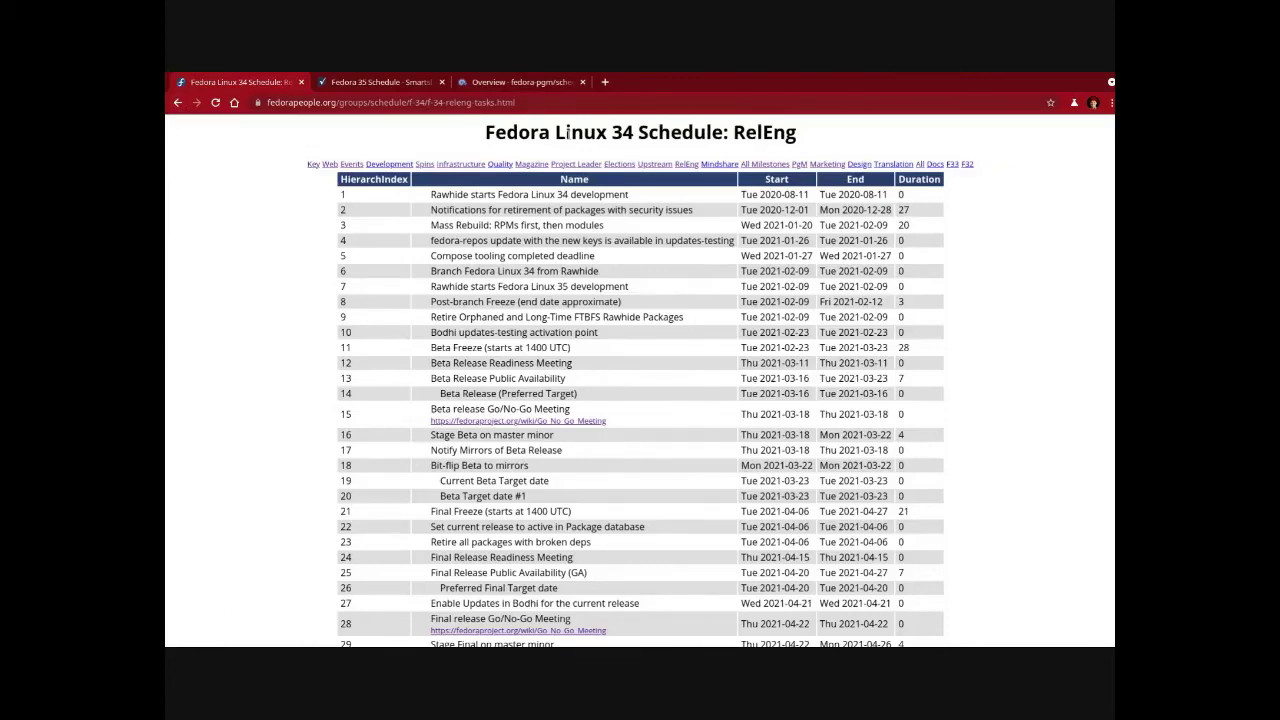
pyautogui.click(499, 164)
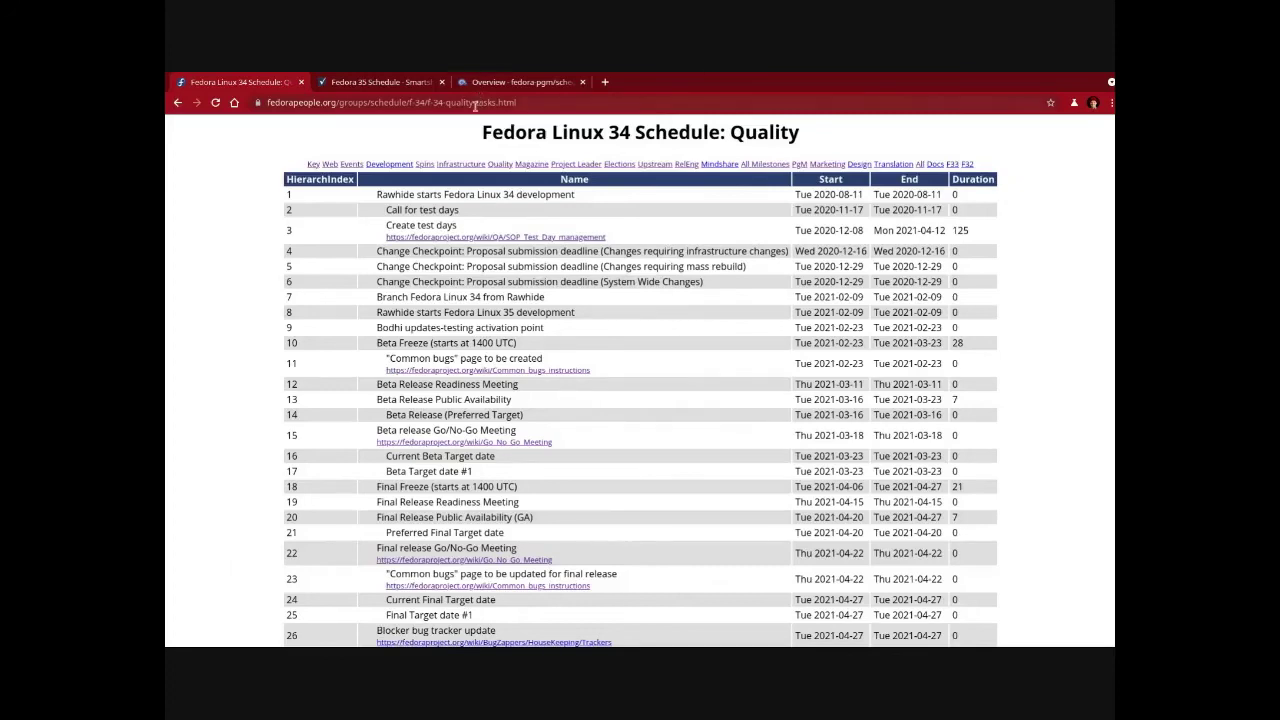
# Try loading the f-34-quality.ics address, which comes up as page not found.
pyautogui.moveTo(476, 104); pyautogui.dragTo(600, 121)
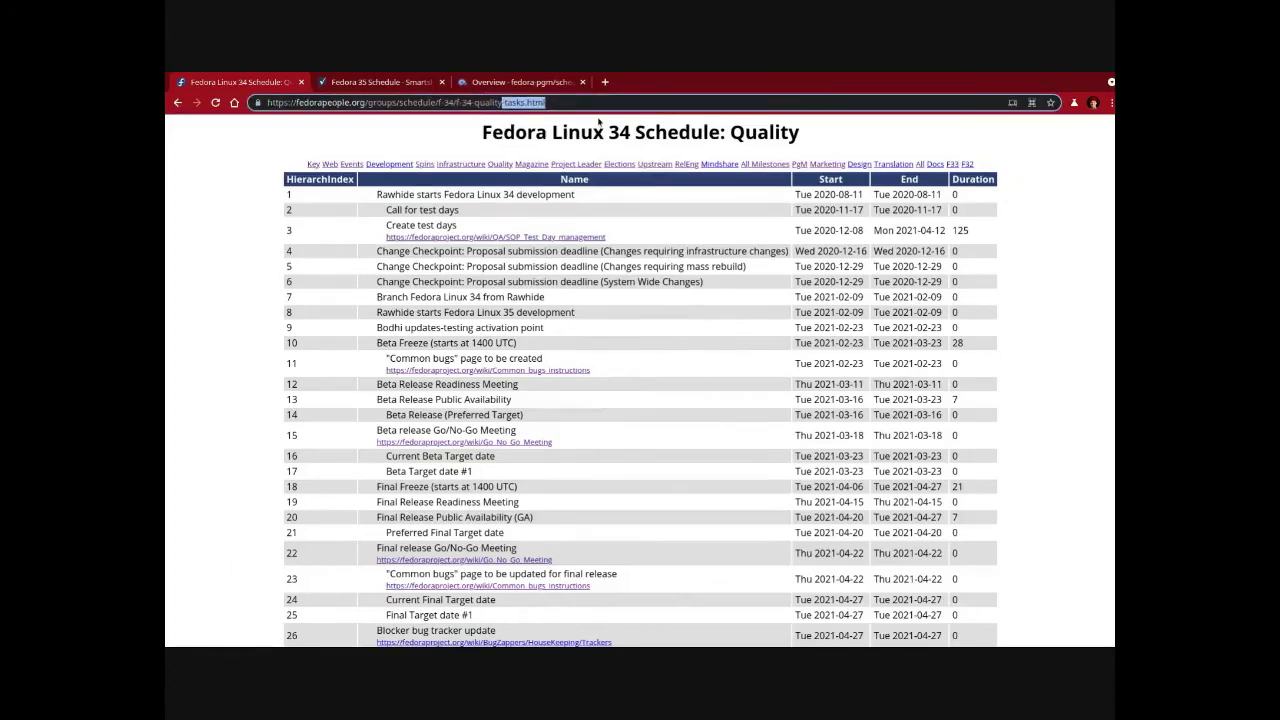
pyautogui.write('.ics/')
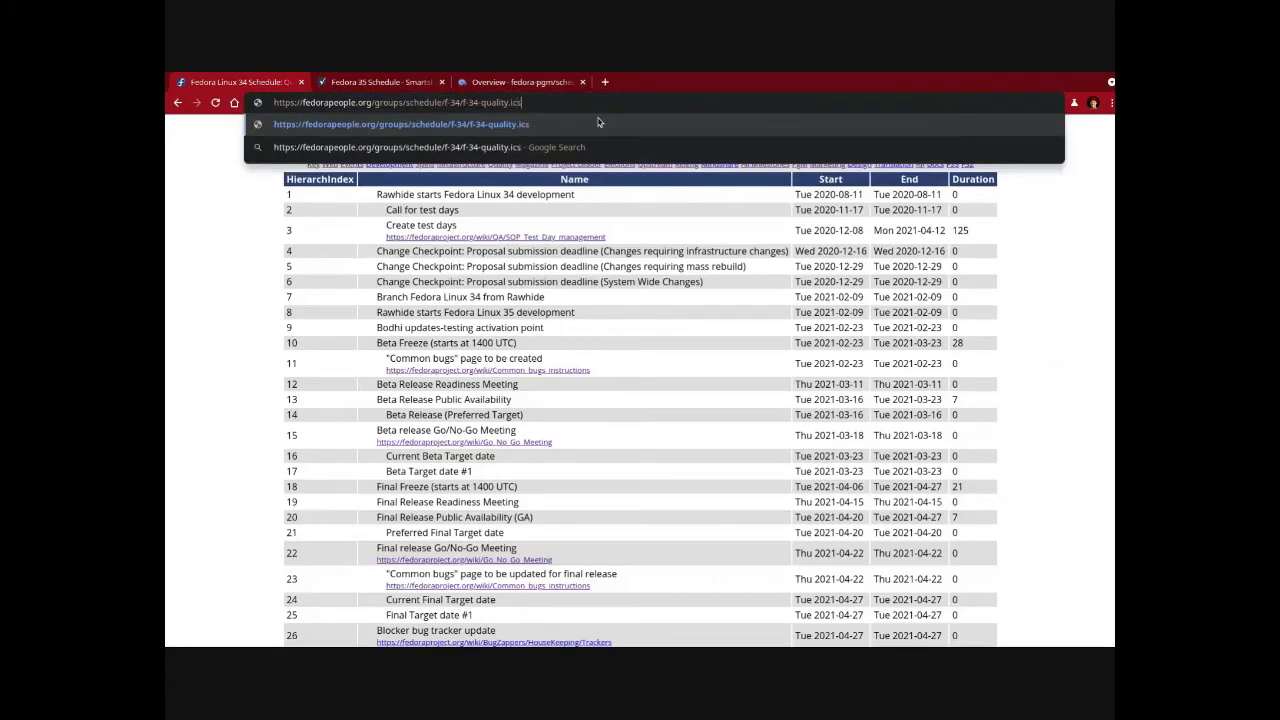
pyautogui.press('Return')
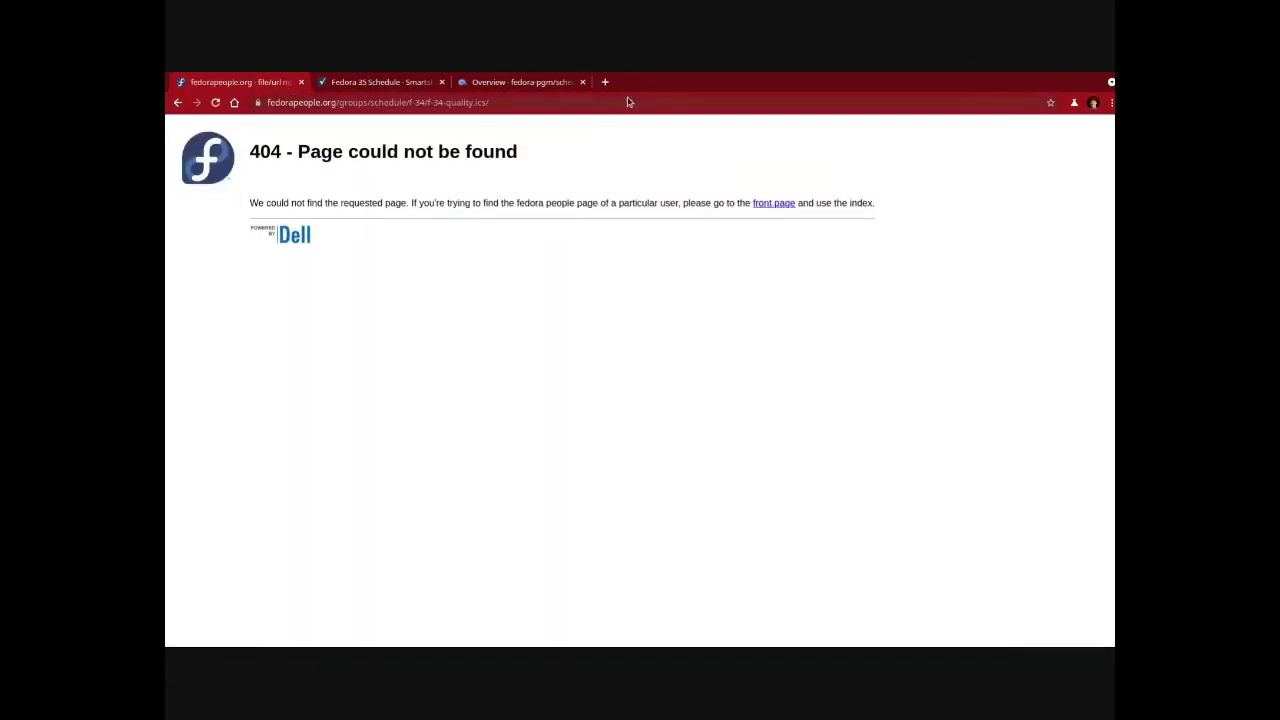
# Change the address ending to json to load the f-34-quality.json schedule.
pyautogui.click(633, 104)
pyautogui.click(633, 104)
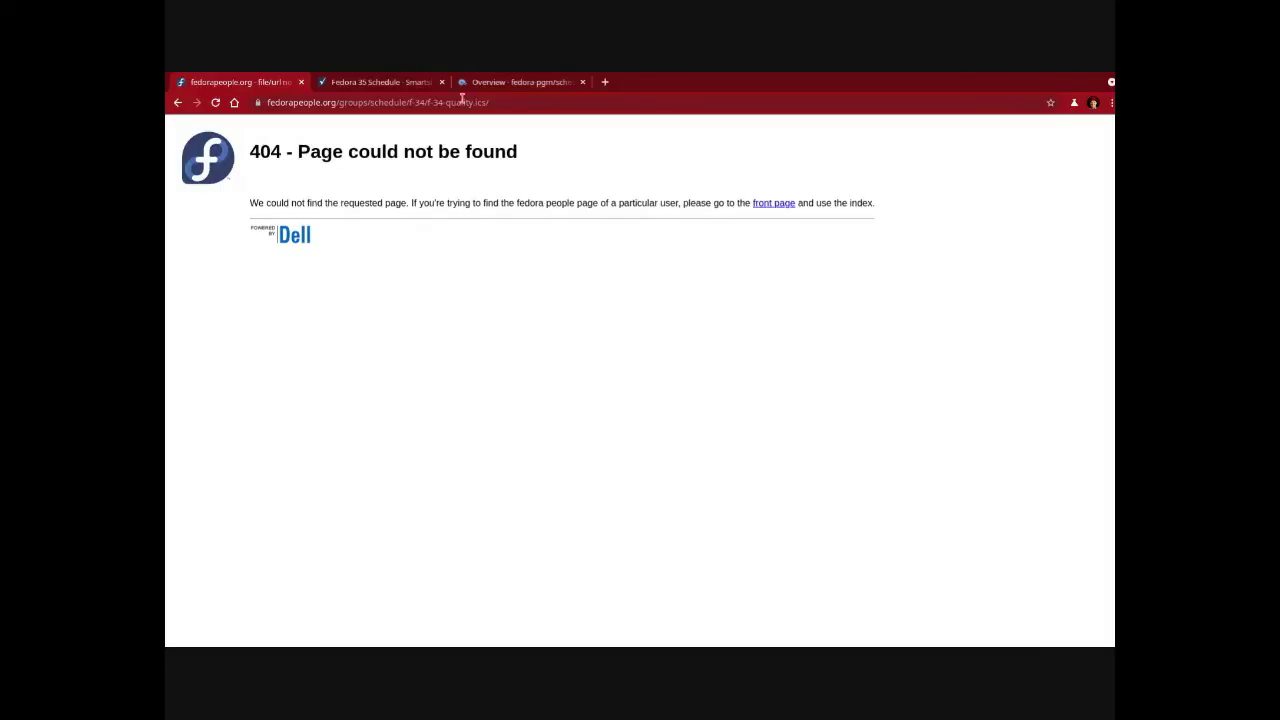
pyautogui.moveTo(475, 102); pyautogui.dragTo(522, 102)
pyautogui.write('json')
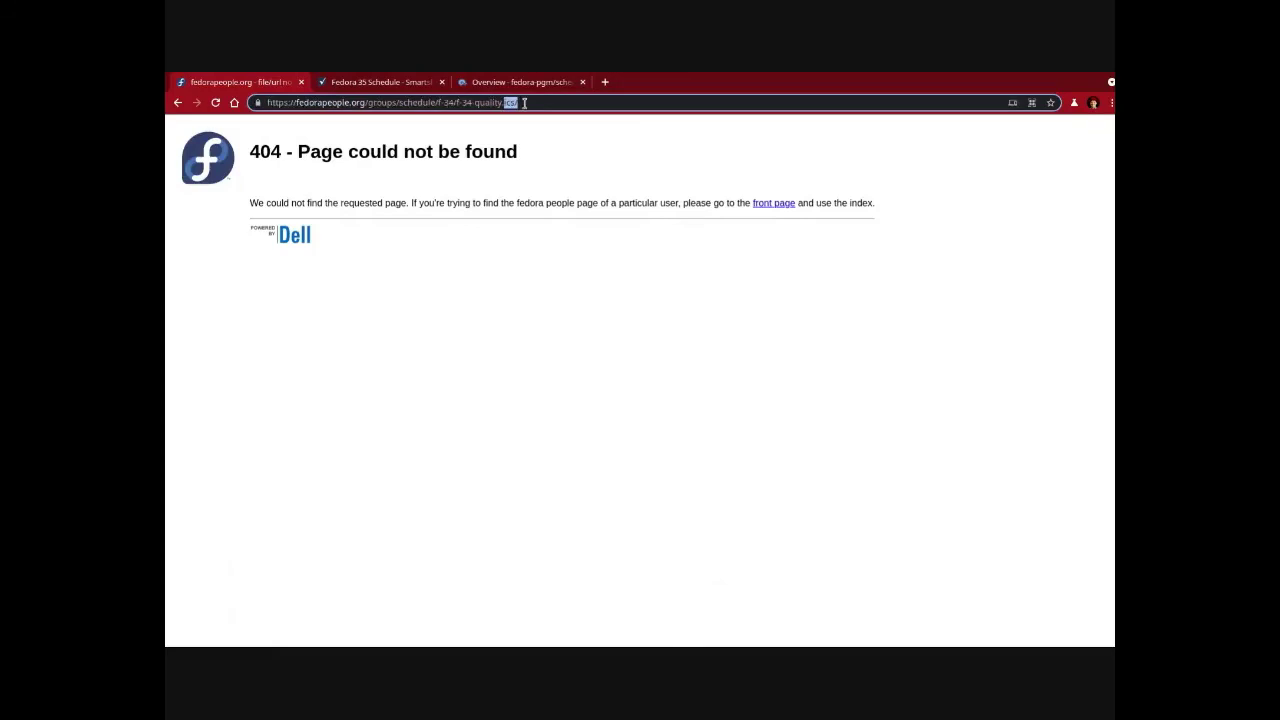
pyautogui.press('Return')
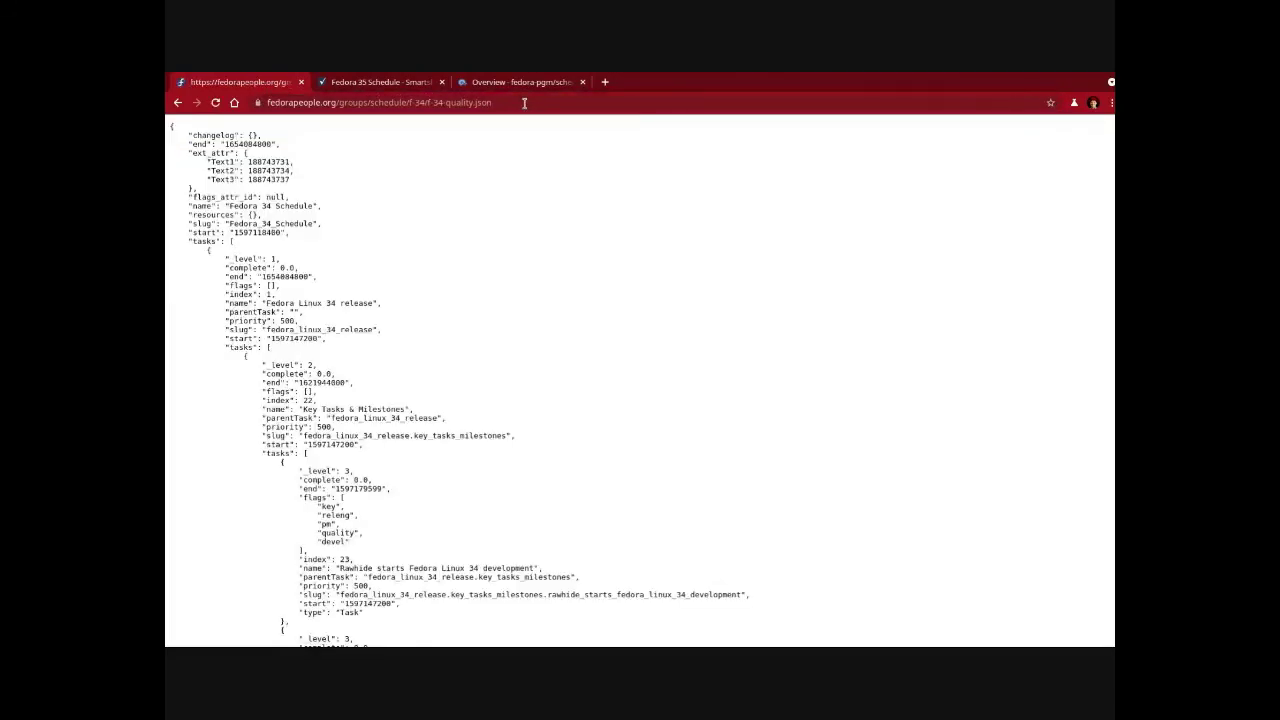
# Scroll the JSON task entries, then go back twice to the Fedora Linux 34 Schedule: Quality page.
pyautogui.scroll(-5, 372, 325)
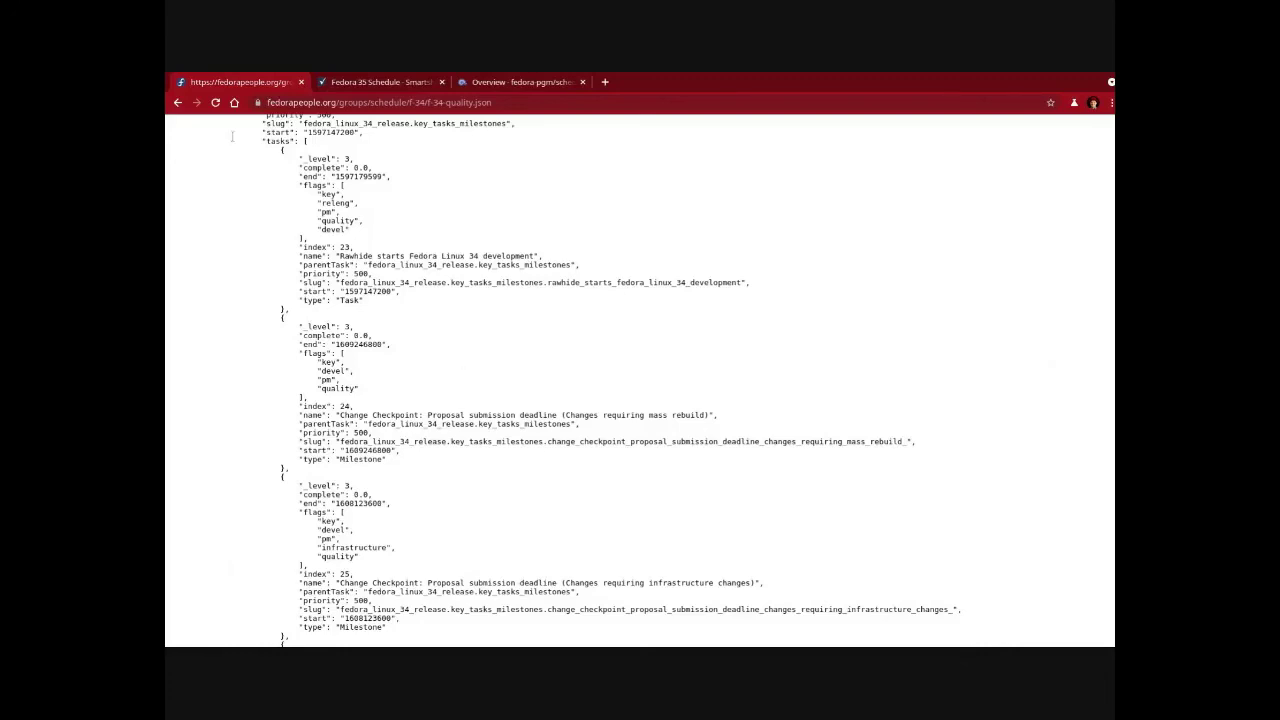
pyautogui.click(178, 102)
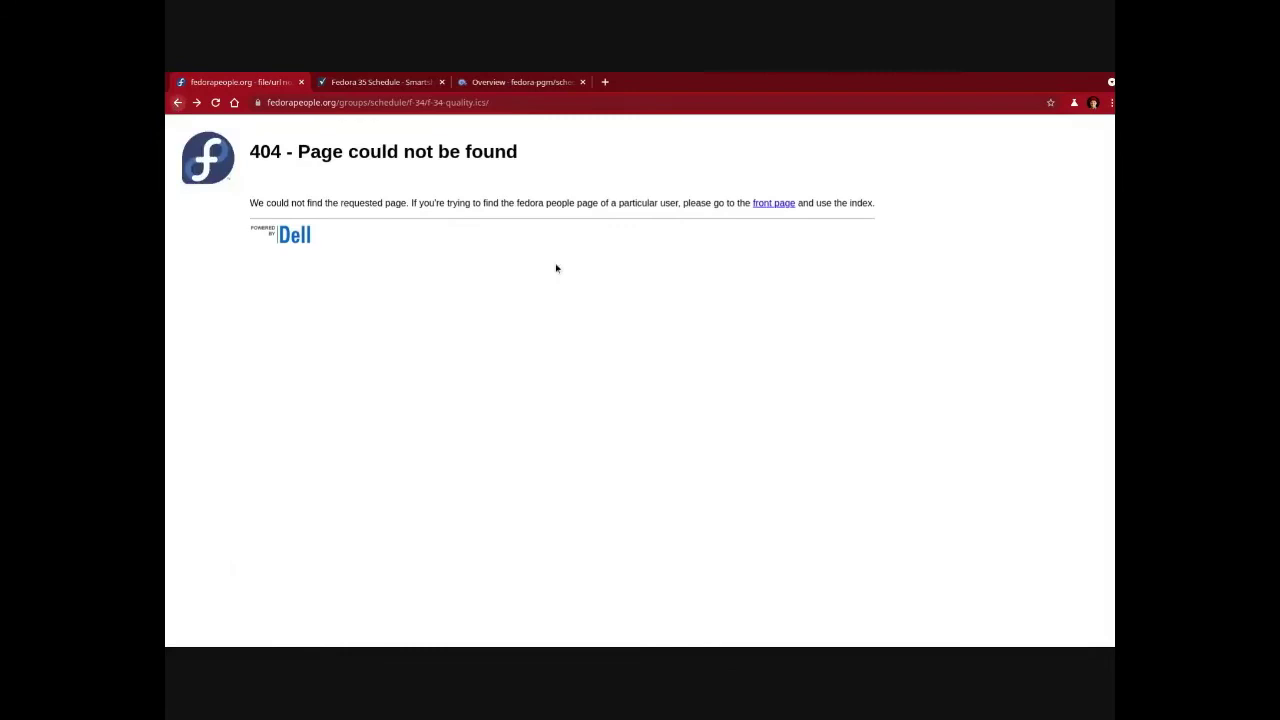
pyautogui.click(178, 103)
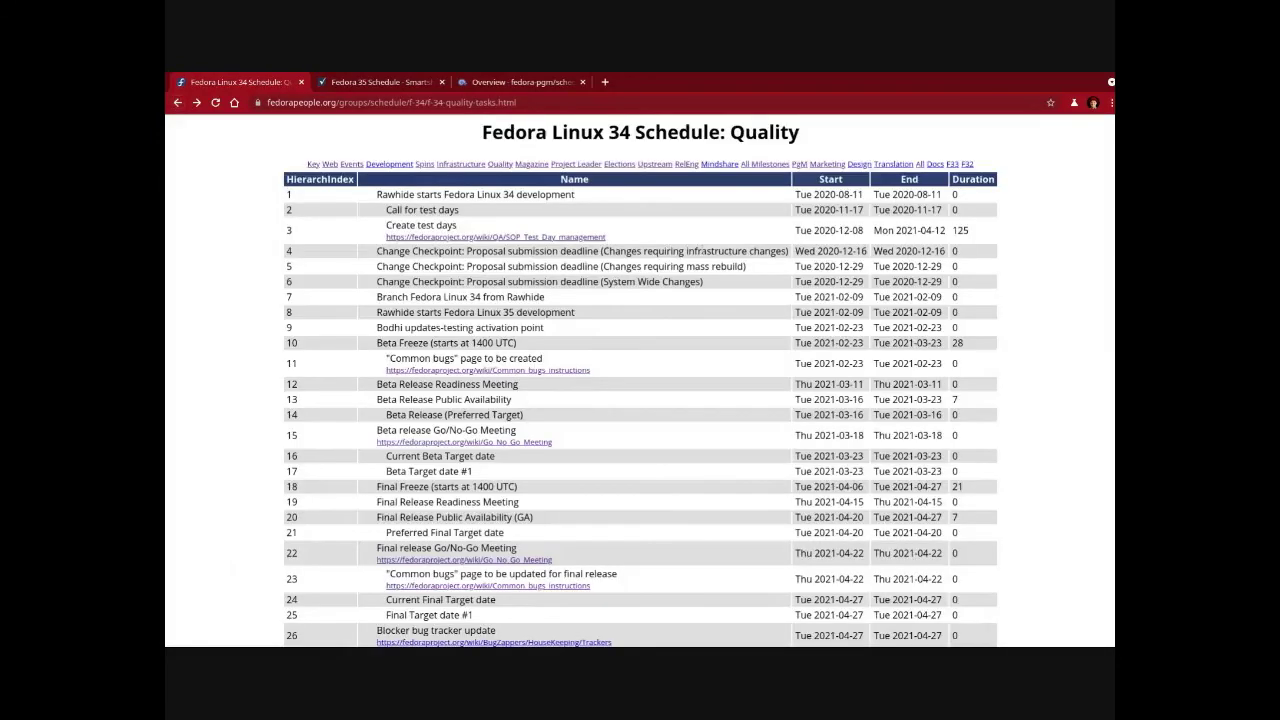